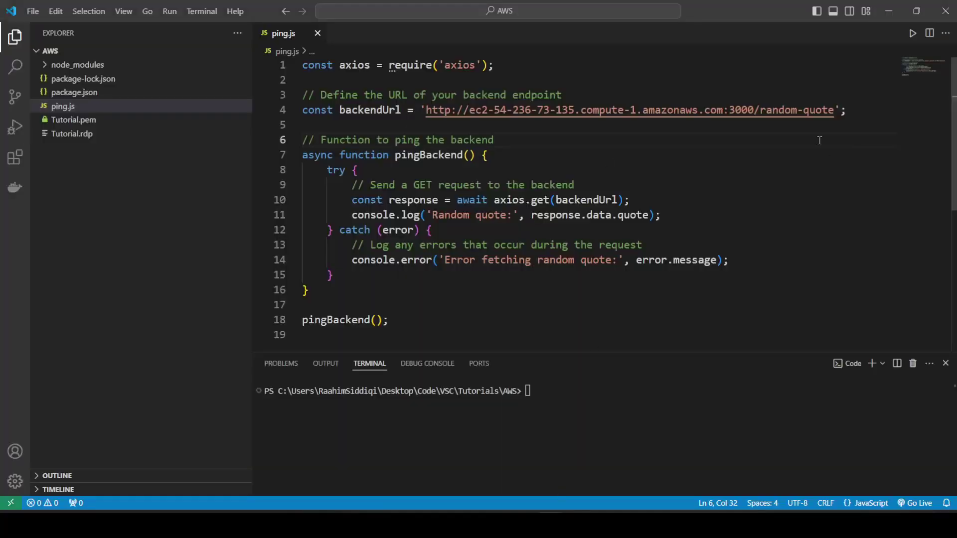
Examine the request code in ping.js and the EC2 backend URL assigned to backendUrl.
{"action": "key", "text": "ctrl+End"}
{"action": "key", "text": "ctrl+shift+Home"}
{"action": "left_click", "coordinate": [662, 202]}
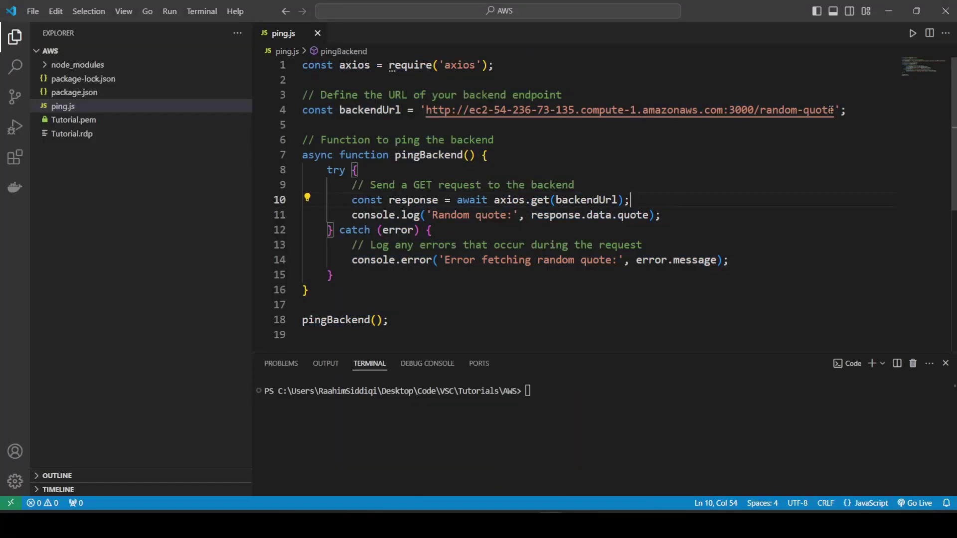
{"action": "left_click_drag", "start_coordinate": [831, 110], "coordinate": [425, 113]}
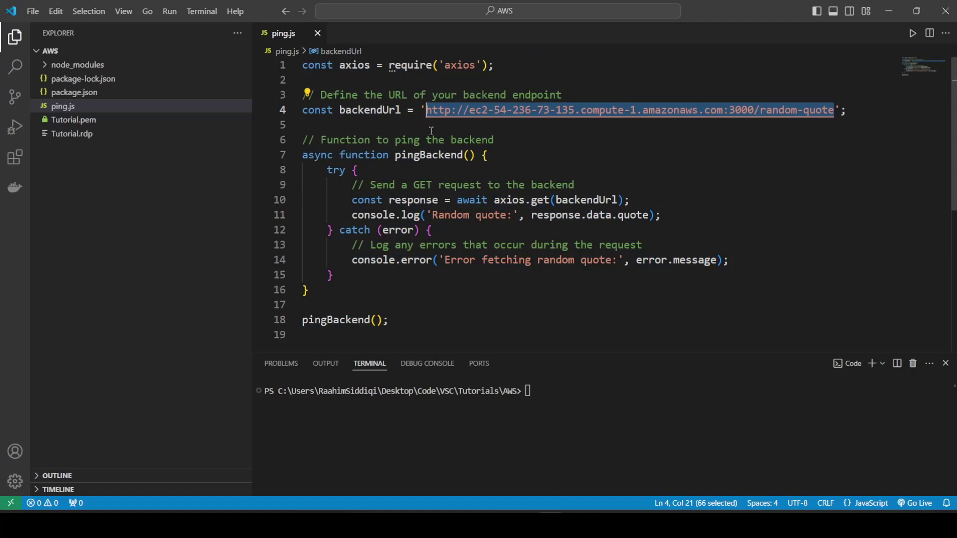
{"action": "left_click", "coordinate": [432, 128]}
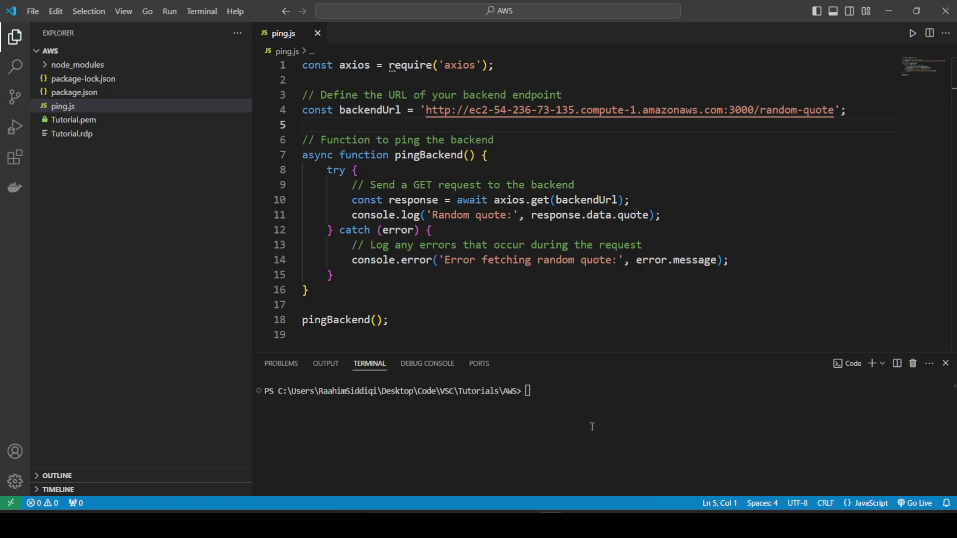
Switch to the AWS console in the browser and search the services for vpc from the VPC console.
{"action": "mouse_move", "coordinate": [542, 499]}
{"action": "left_click", "coordinate": [620, 461]}
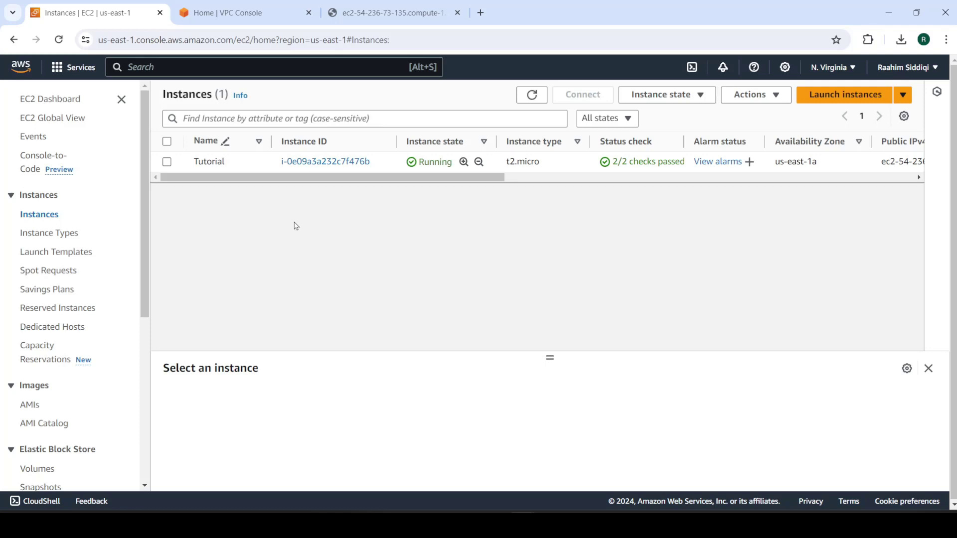
{"action": "left_click", "coordinate": [235, 14]}
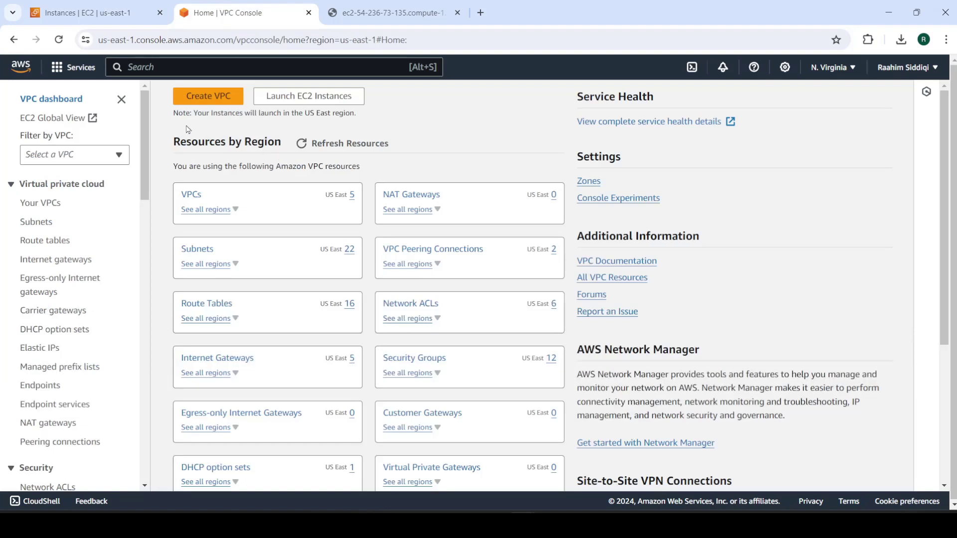
{"action": "left_click", "coordinate": [162, 67]}
{"action": "type", "text": "vpc"}
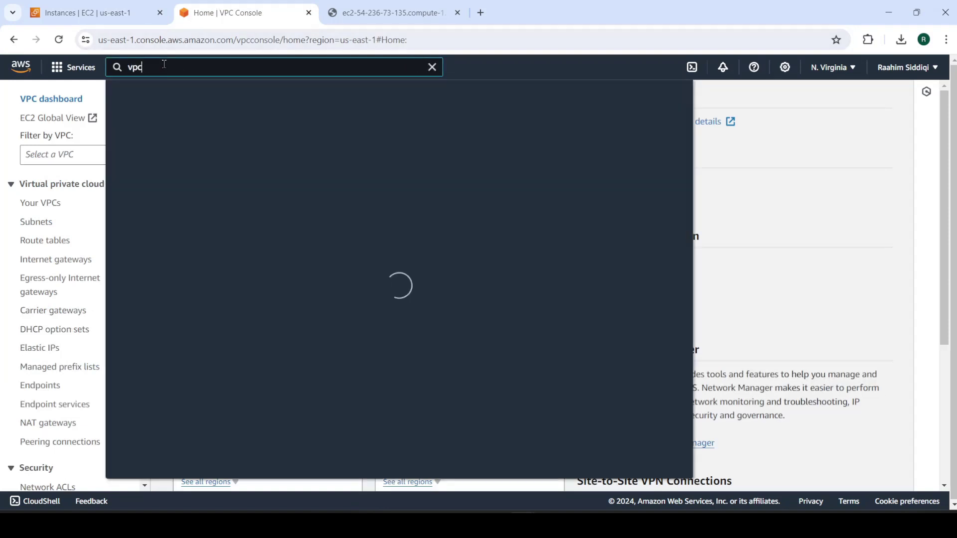
{"action": "left_click", "coordinate": [823, 181]}
{"action": "left_click", "coordinate": [588, 181]}
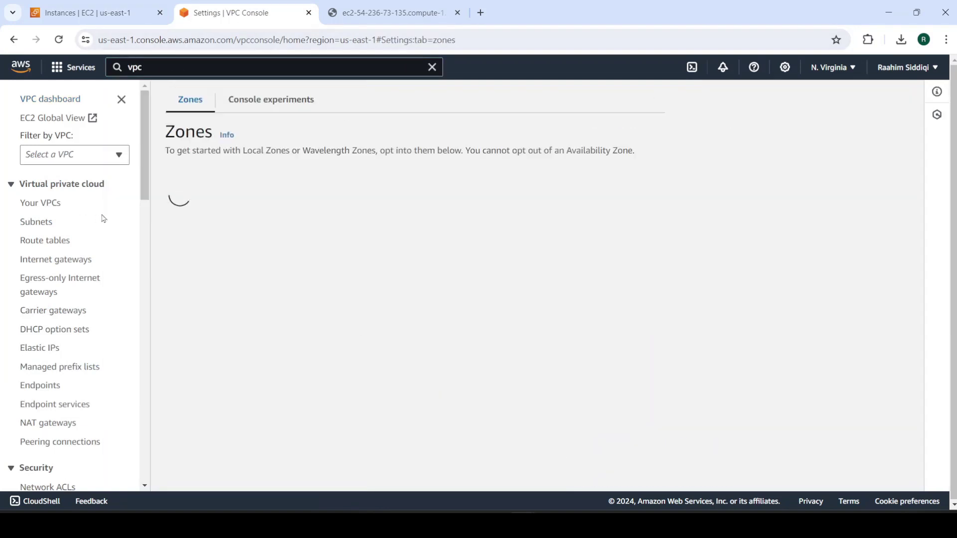
List your VPCs, select Tutorial-vpc and copy its VPC ID.
{"action": "left_click", "coordinate": [47, 203]}
{"action": "scroll", "coordinate": [243, 207], "scroll_direction": "down", "scroll_amount": 1}
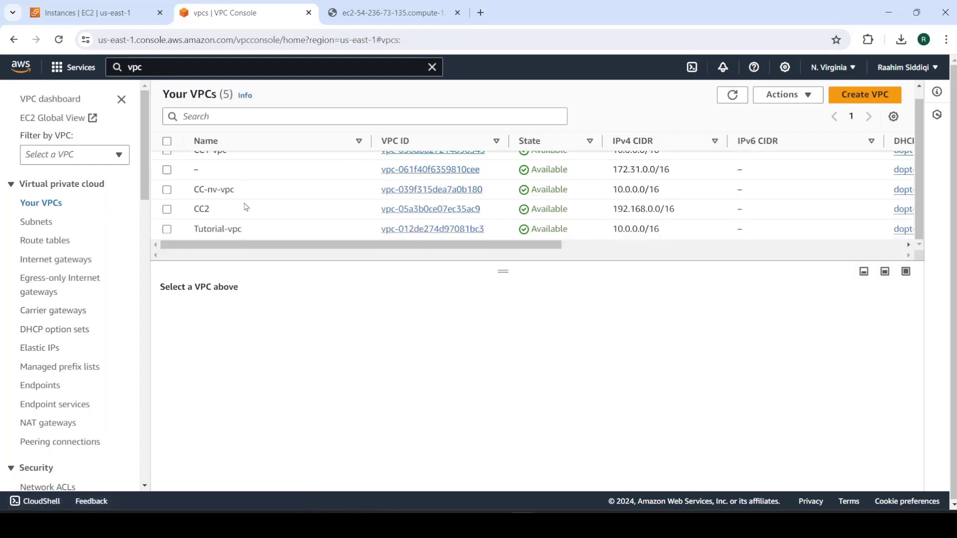
{"action": "left_click_drag", "start_coordinate": [193, 229], "coordinate": [507, 234]}
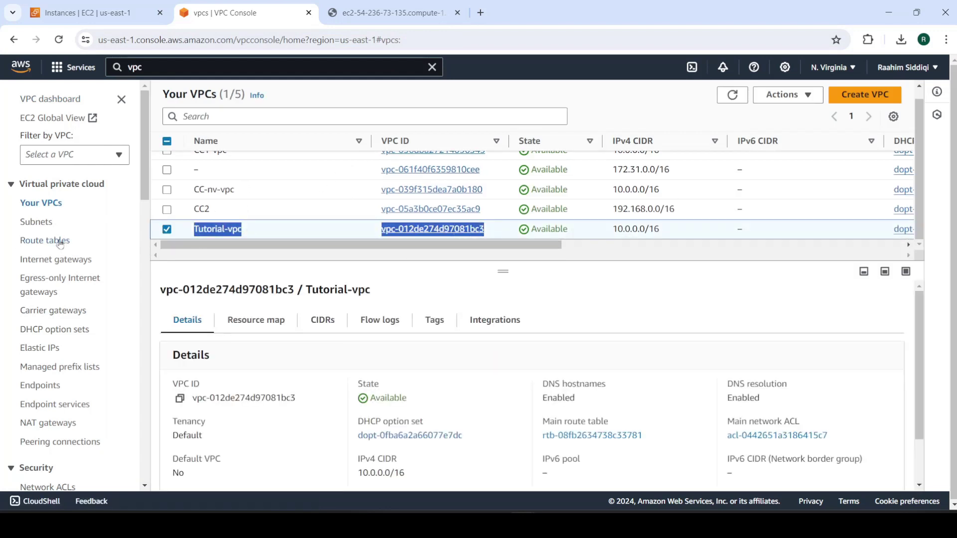
{"action": "left_click_drag", "start_coordinate": [381, 229], "coordinate": [486, 230]}
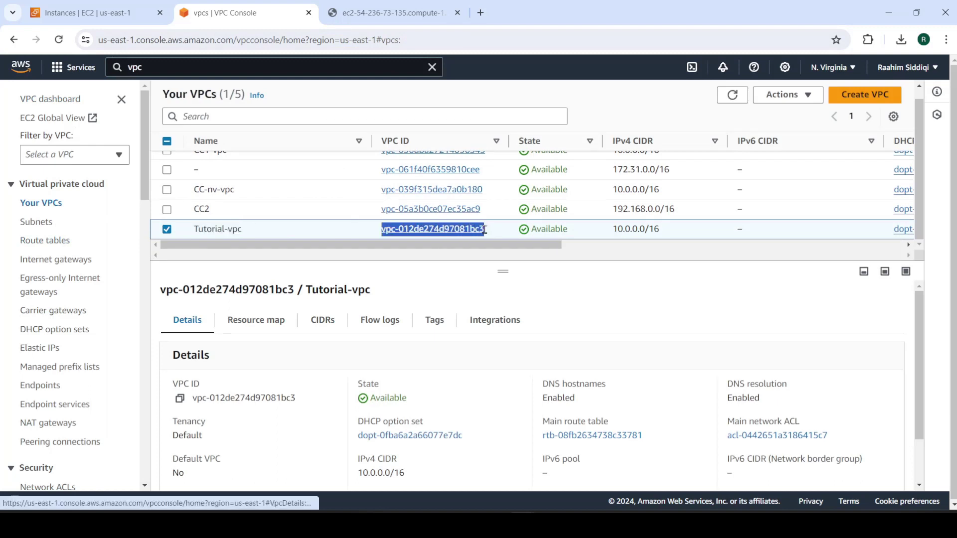
Filter the subnets by VPC vpc-012de274d97081bc3 and enlarge the list area to fit all matching rows.
{"action": "left_click", "coordinate": [40, 223]}
{"action": "left_click", "coordinate": [352, 118]}
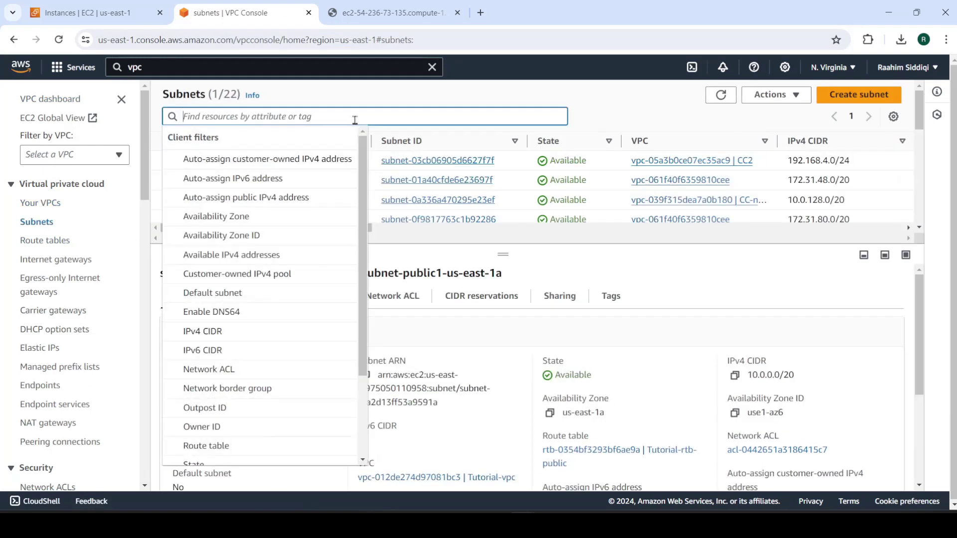
{"action": "type", "text": "vpc-012de274d97081bc3"}
{"action": "left_click", "coordinate": [234, 179]}
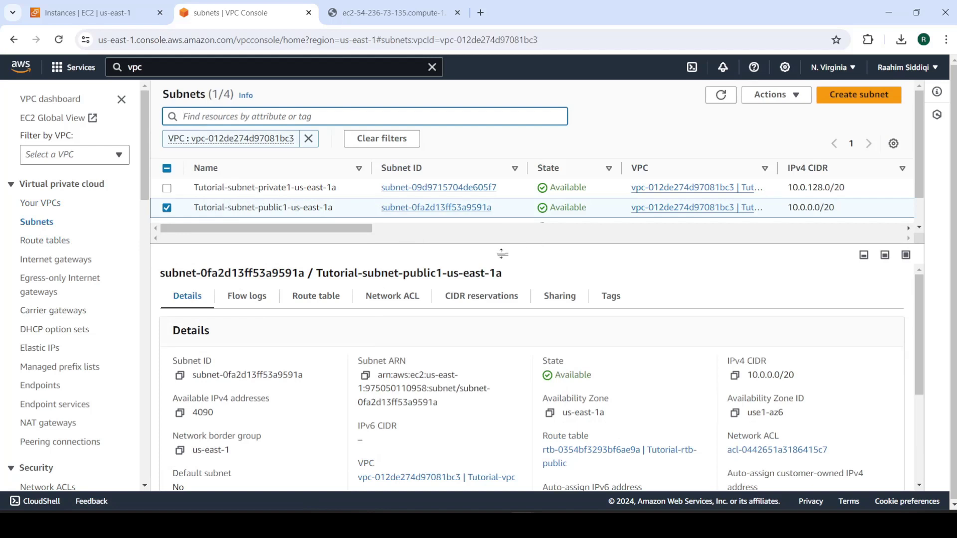
{"action": "left_click_drag", "start_coordinate": [498, 253], "coordinate": [502, 318]}
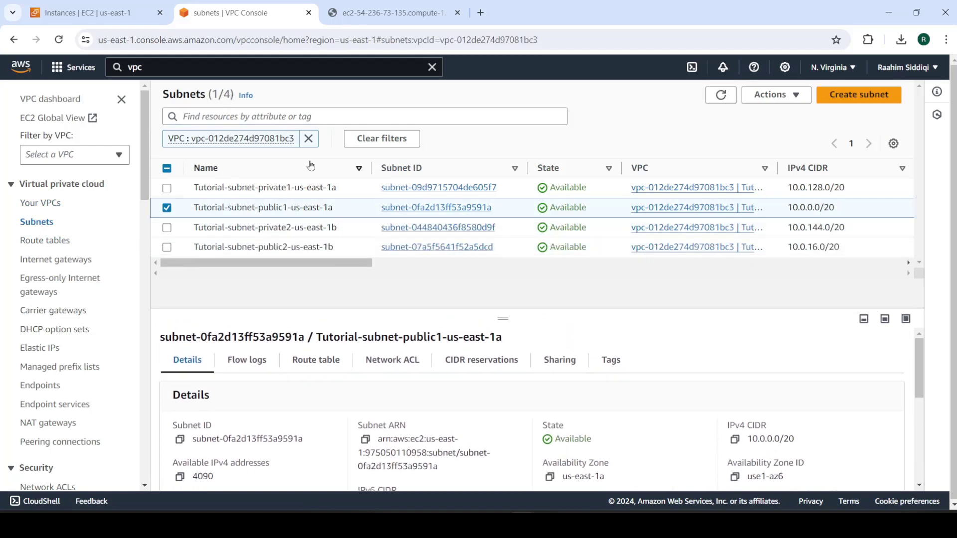
Examine the subnets of Tutorial-vpc, in particular Tutorial-subnet-public1-us-east-1a.
{"action": "left_click_drag", "start_coordinate": [192, 188], "coordinate": [349, 275]}
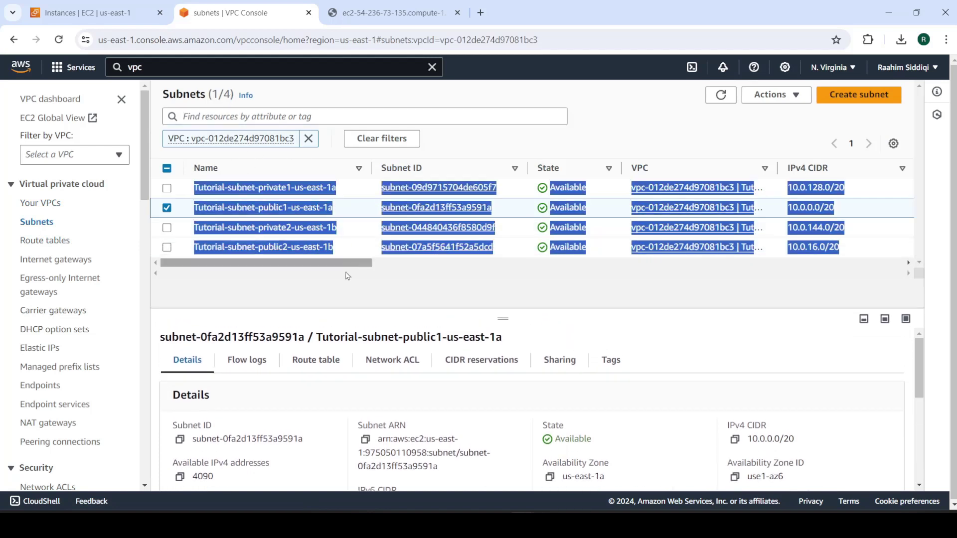
{"action": "left_click", "coordinate": [344, 296]}
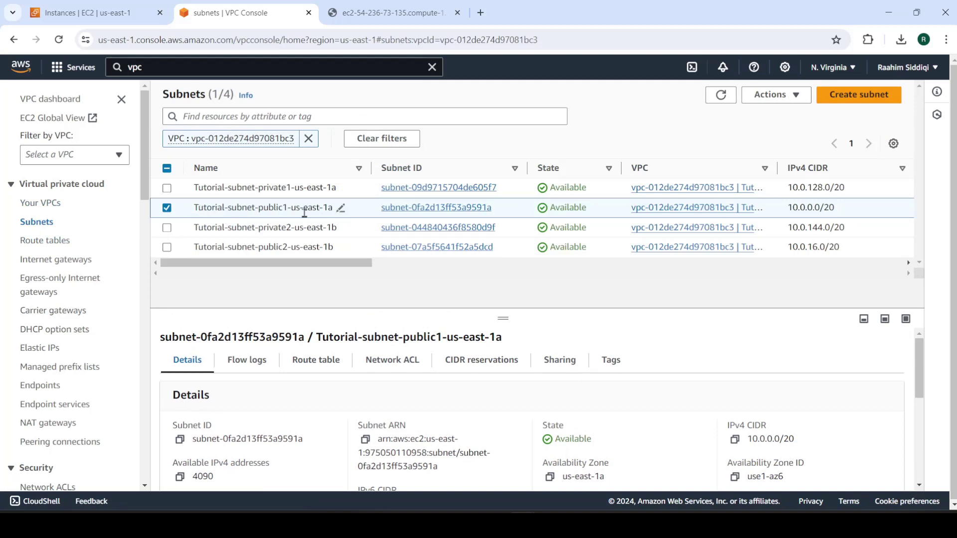
{"action": "left_click_drag", "start_coordinate": [194, 208], "coordinate": [337, 209]}
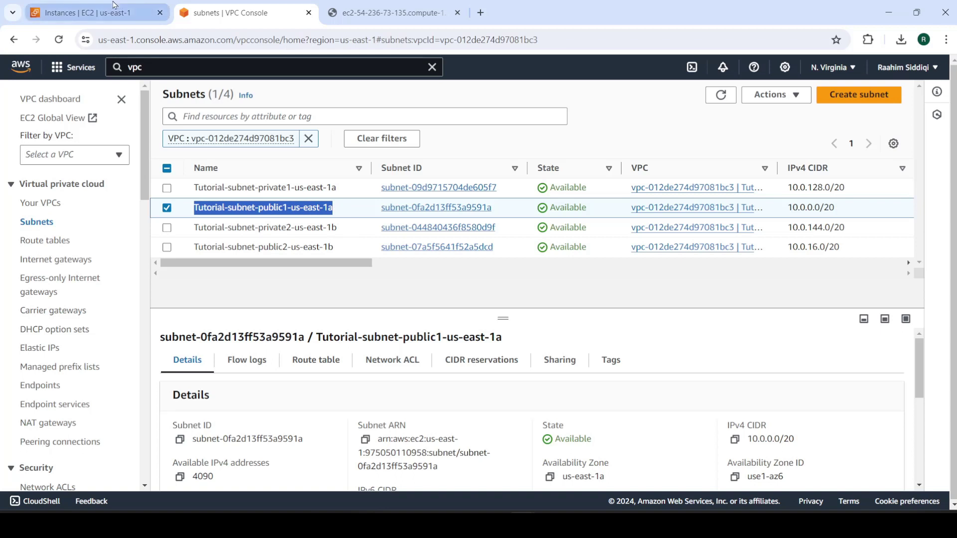
Open the Tutorial EC2 instance's details and check which subnet it belongs to.
{"action": "left_click", "coordinate": [75, 11]}
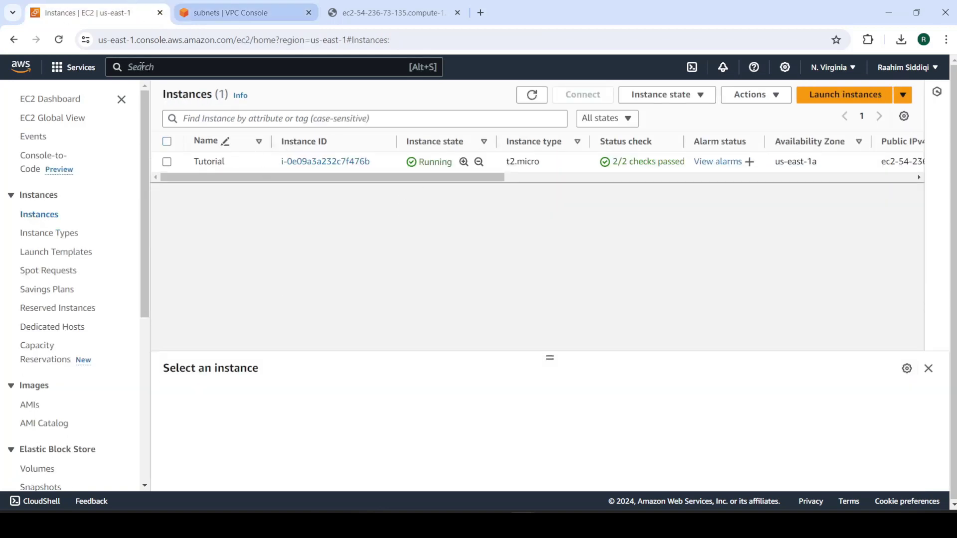
{"action": "type", "text": "ec2"}
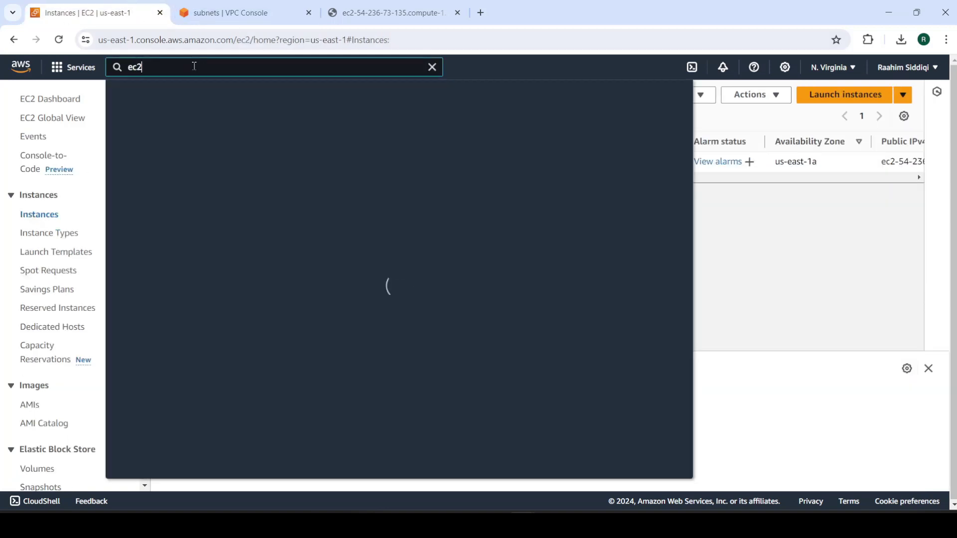
{"action": "left_click", "coordinate": [312, 164]}
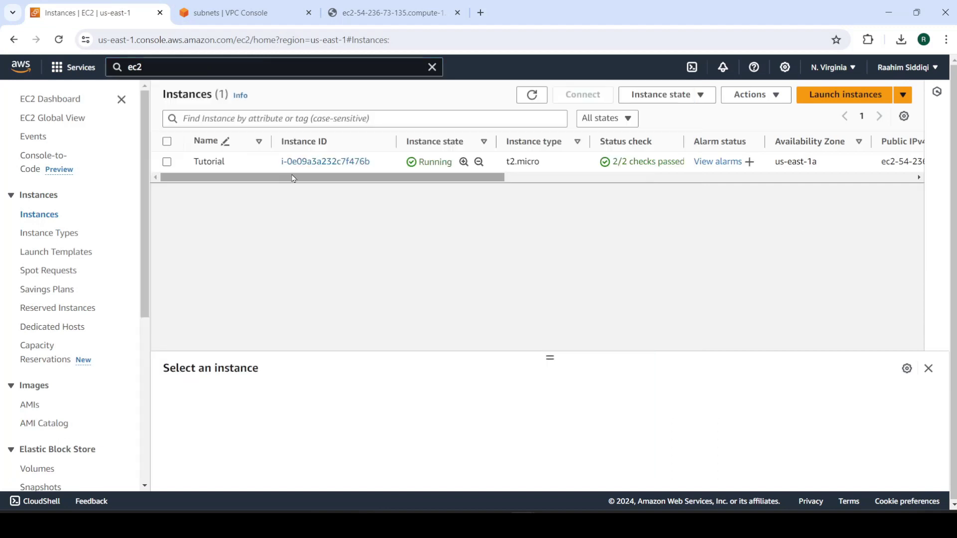
{"action": "left_click", "coordinate": [319, 161]}
{"action": "left_click_drag", "start_coordinate": [179, 125], "coordinate": [294, 125]}
{"action": "triple_click", "coordinate": [491, 438]}
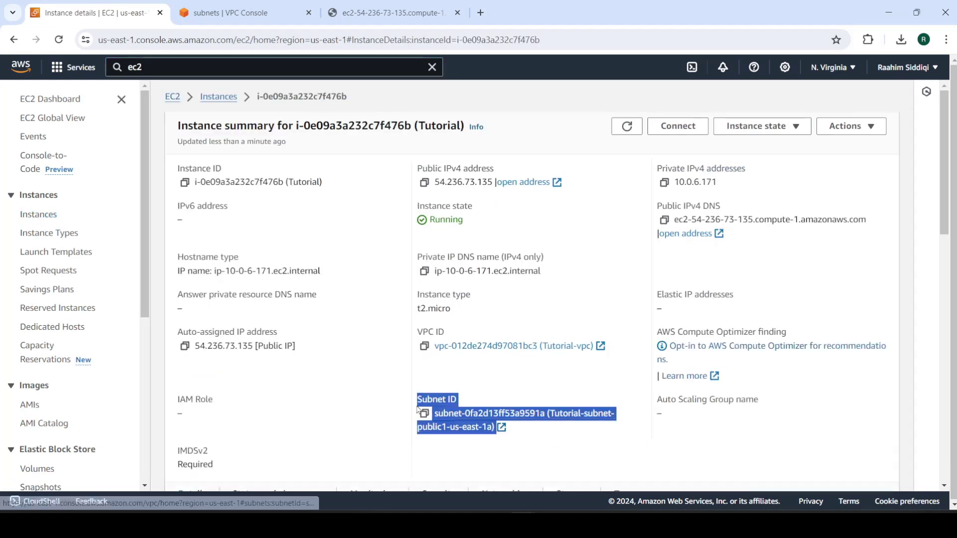
{"action": "left_click", "coordinate": [506, 451]}
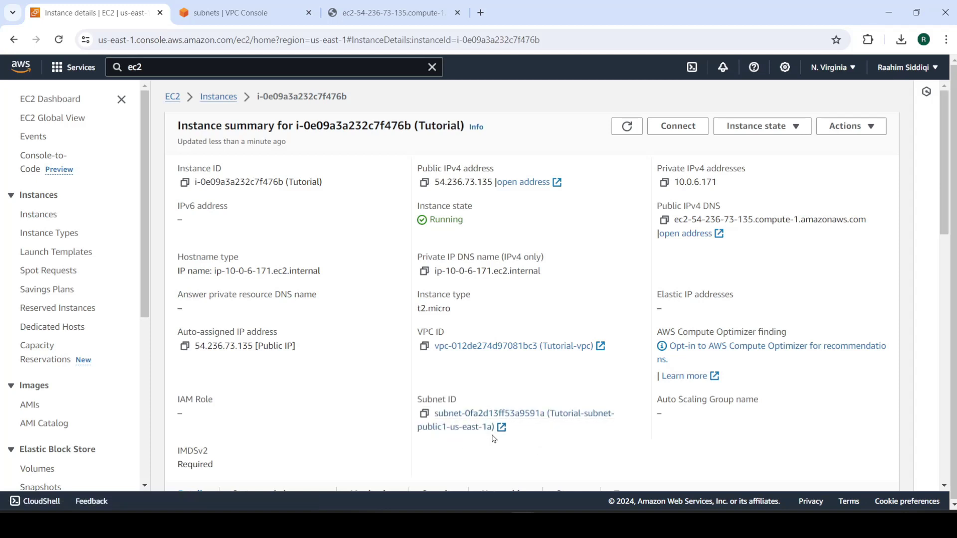
Inspect the route table of Tutorial-subnet-public1-us-east-1a, focusing on its name and the 0.0.0.0/0 route to the internet gateway.
{"action": "left_click", "coordinate": [244, 12]}
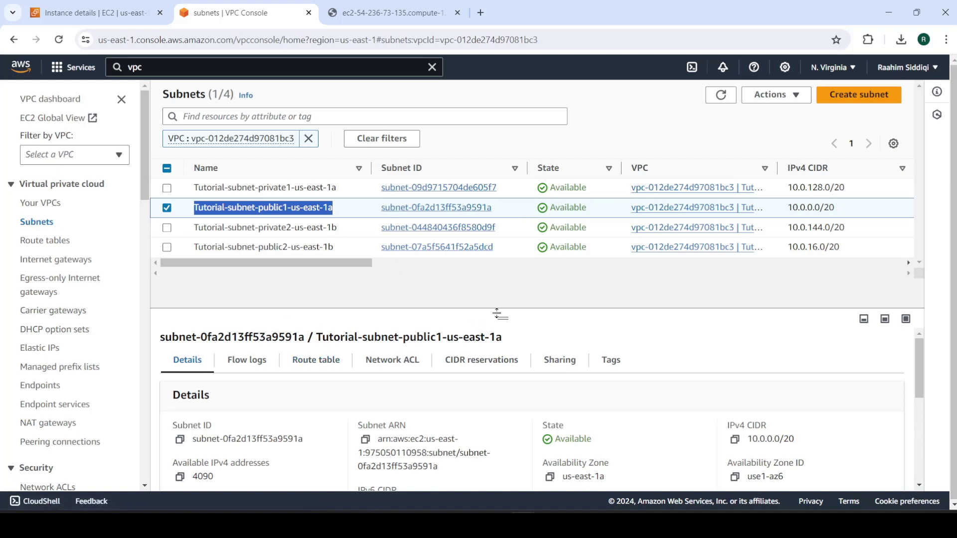
{"action": "left_click_drag", "start_coordinate": [494, 313], "coordinate": [492, 288]}
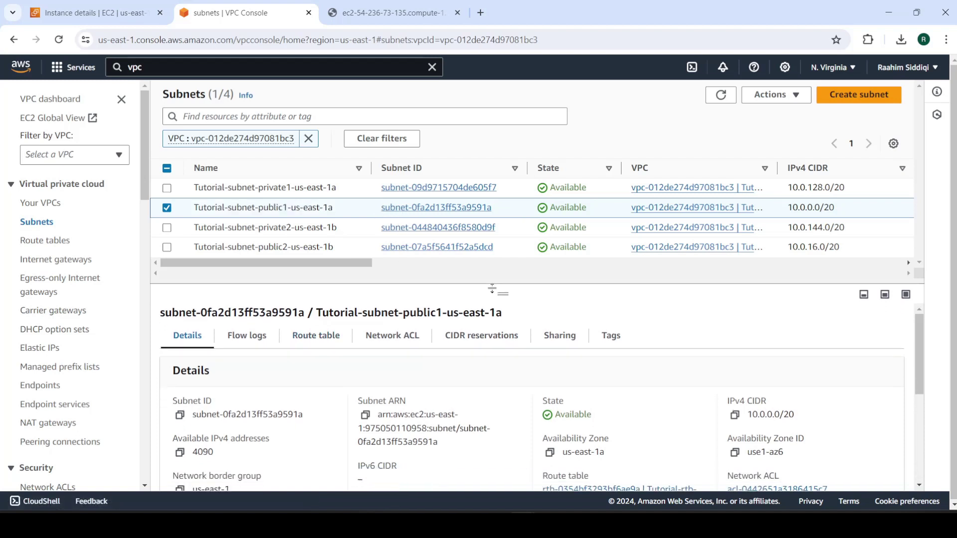
{"action": "left_click", "coordinate": [305, 335]}
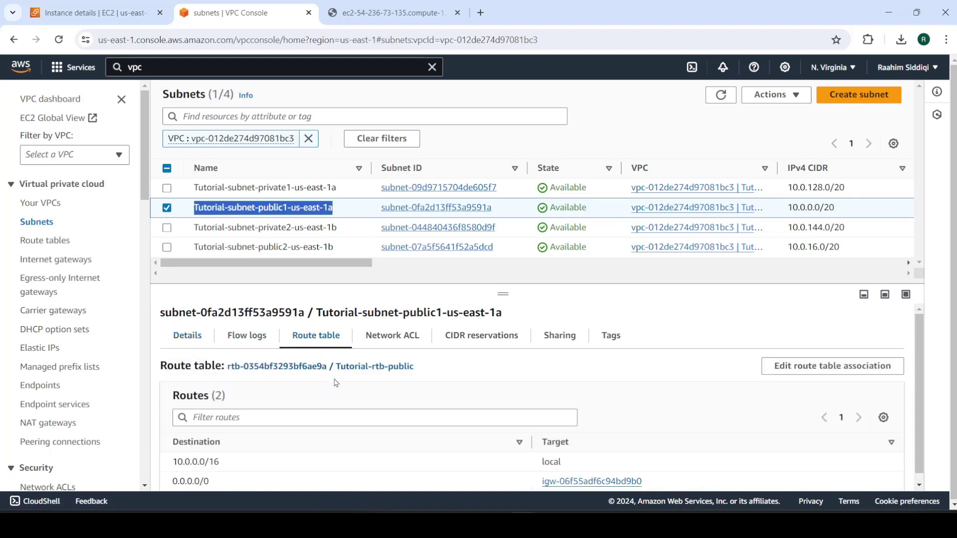
{"action": "scroll", "coordinate": [314, 404], "scroll_direction": "down", "scroll_amount": 1}
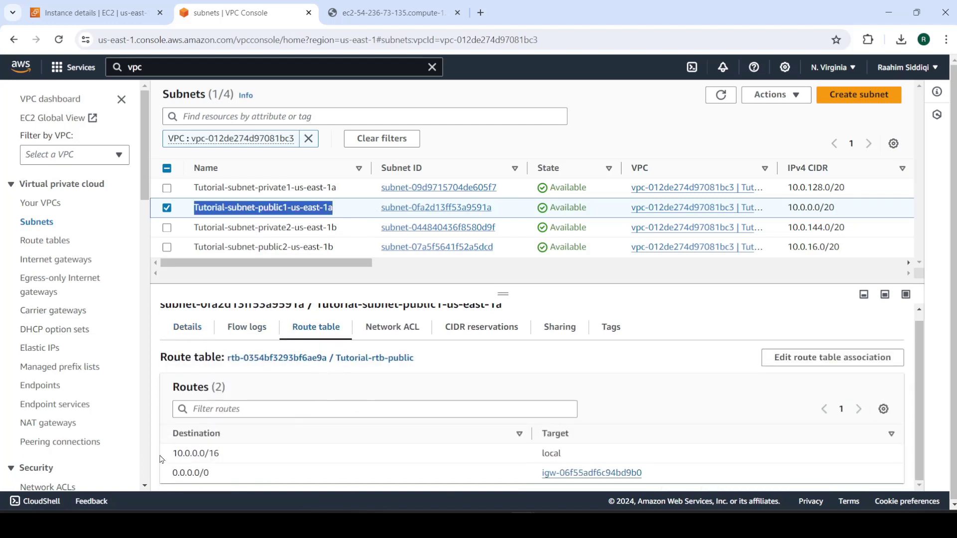
{"action": "left_click", "coordinate": [172, 470]}
{"action": "left_click_drag", "start_coordinate": [172, 470], "coordinate": [650, 474]}
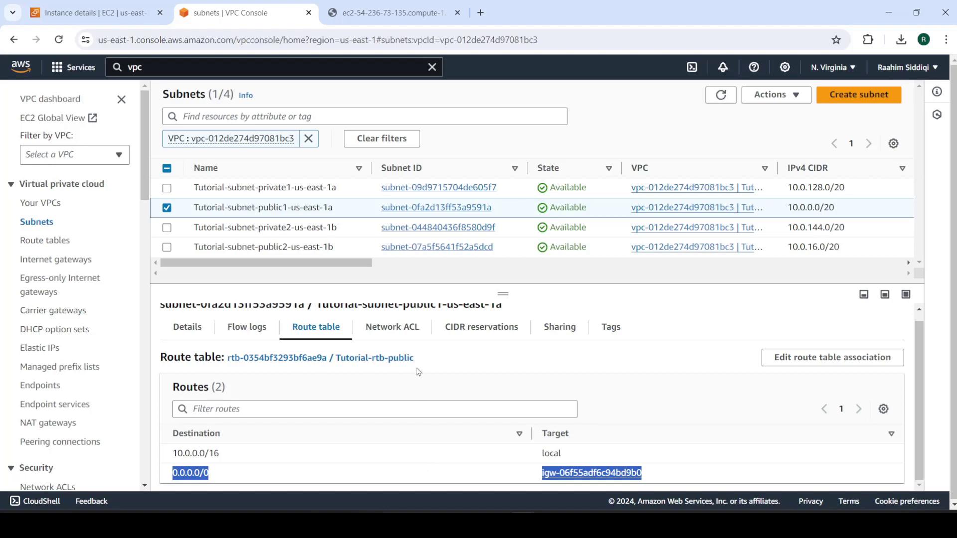
{"action": "left_click_drag", "start_coordinate": [416, 359], "coordinate": [338, 369]}
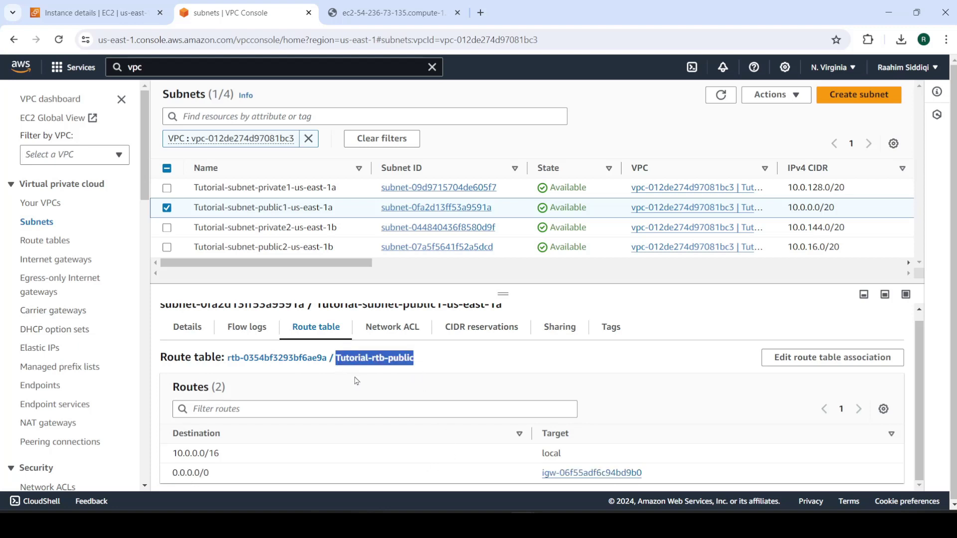
{"action": "left_click", "coordinate": [354, 386]}
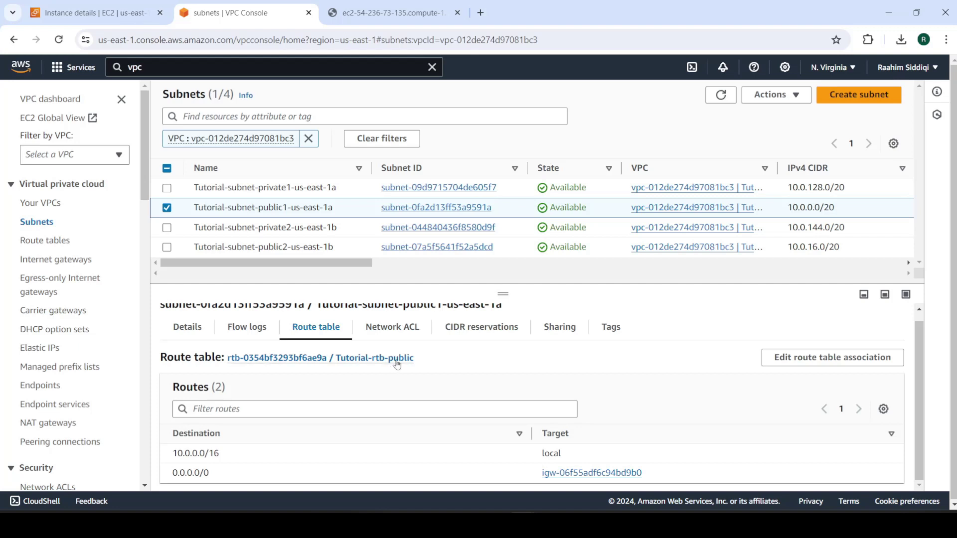
{"action": "left_click_drag", "start_coordinate": [642, 473], "coordinate": [165, 474]}
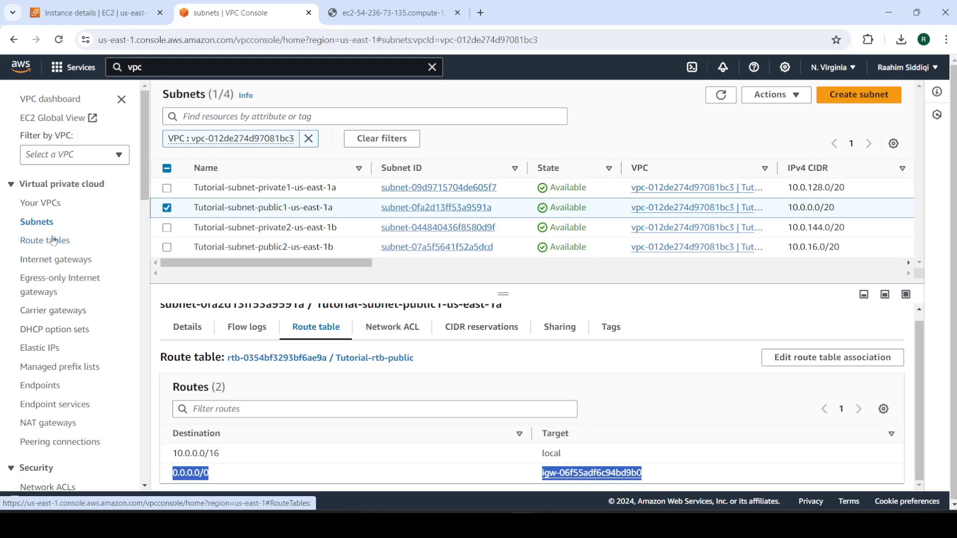
List the internet gateways and examine the available gateway actions and the form for creating an internet gateway.
{"action": "left_click", "coordinate": [56, 259]}
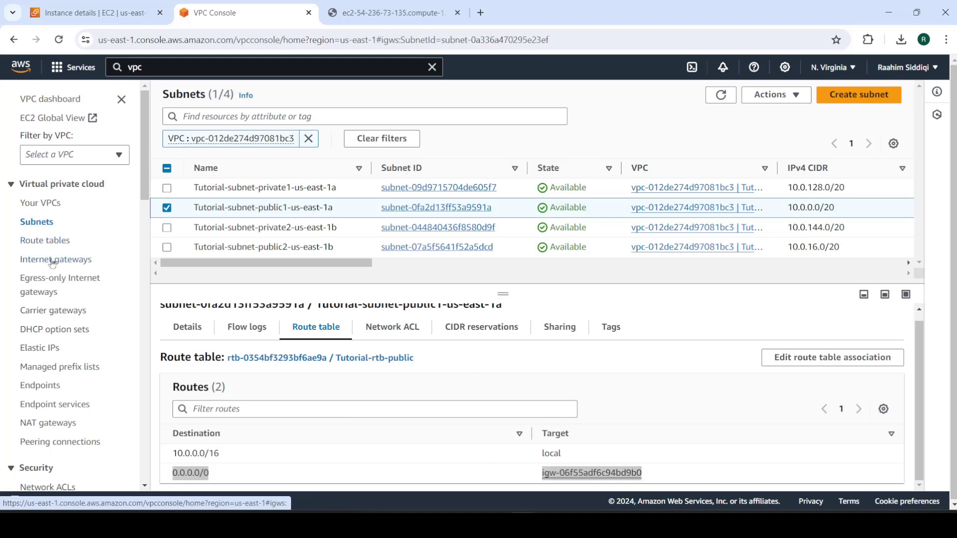
{"action": "left_click", "coordinate": [792, 99]}
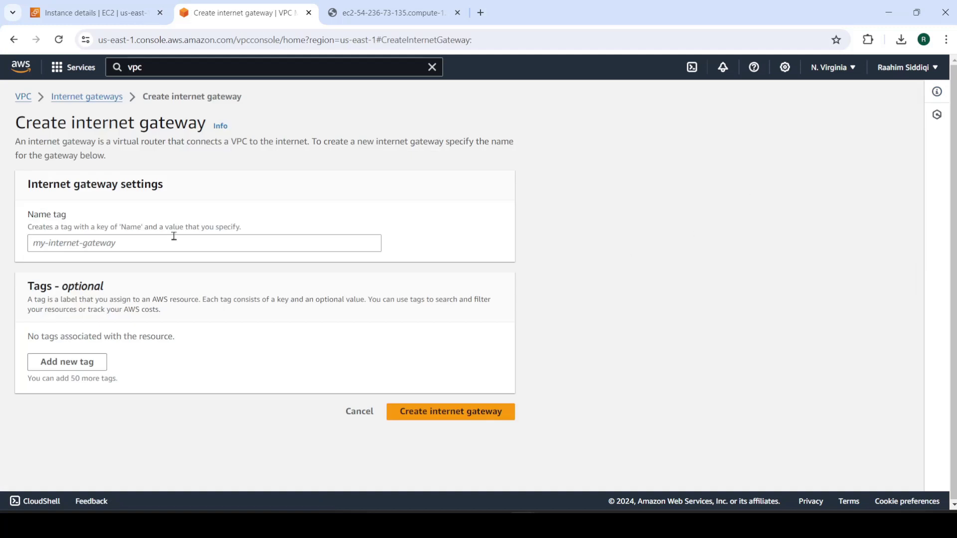
{"action": "left_click", "coordinate": [106, 243]}
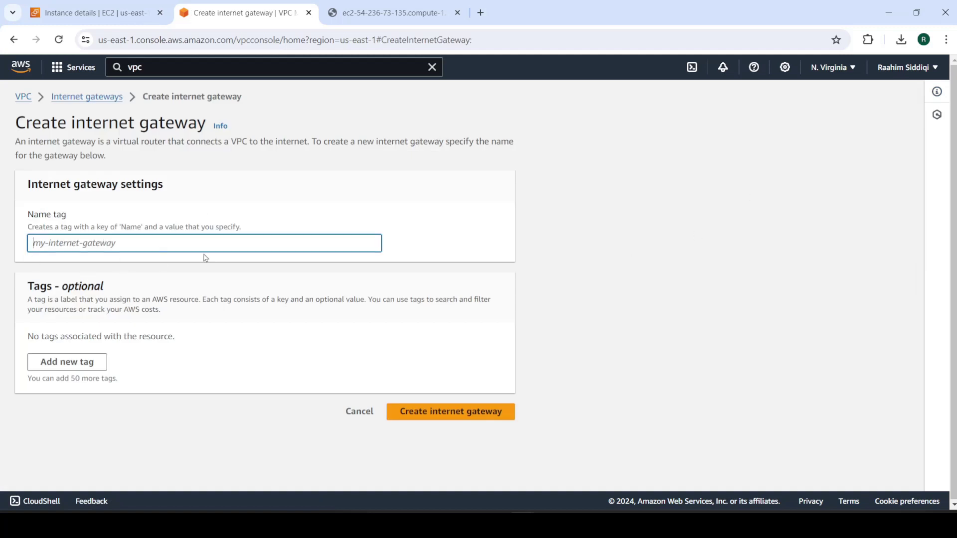
{"action": "left_click", "coordinate": [357, 412]}
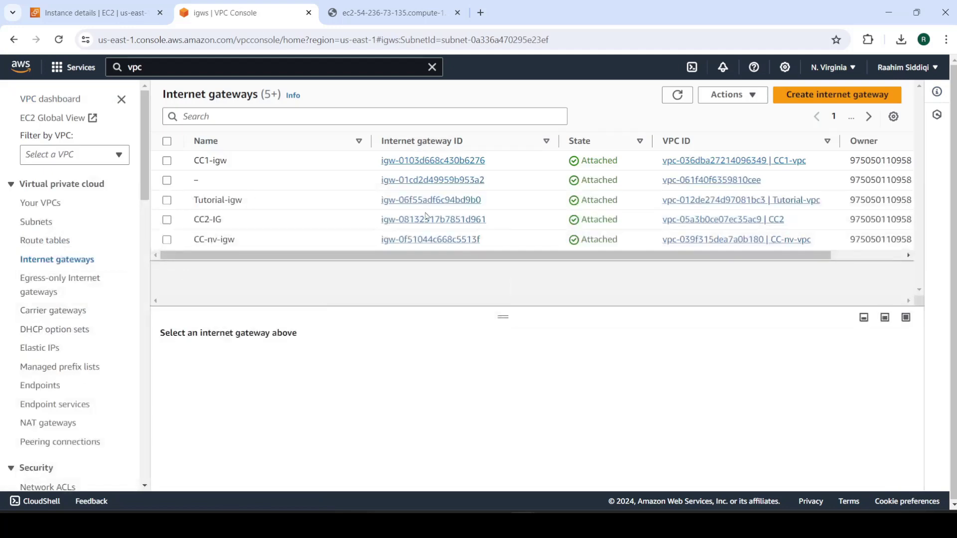
{"action": "left_click", "coordinate": [745, 95]}
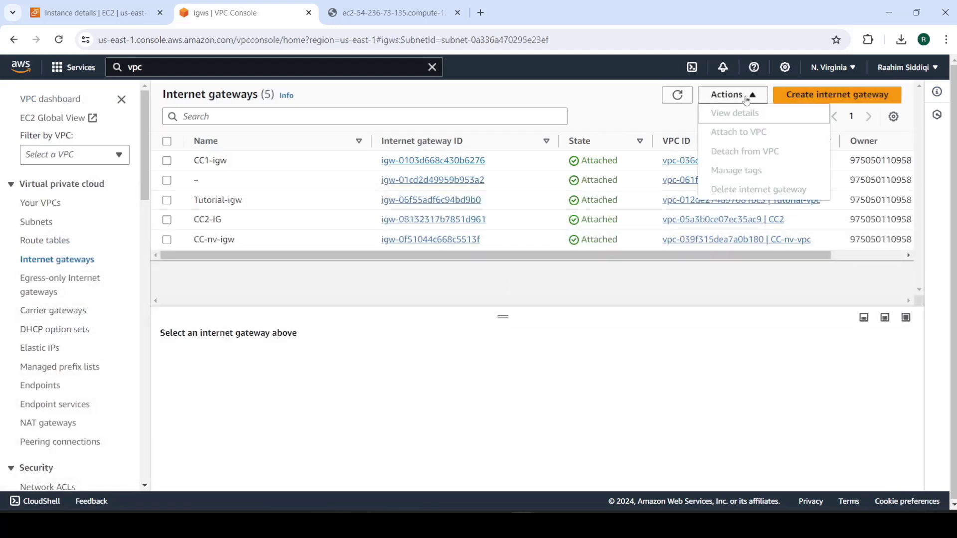
{"action": "left_click", "coordinate": [837, 95]}
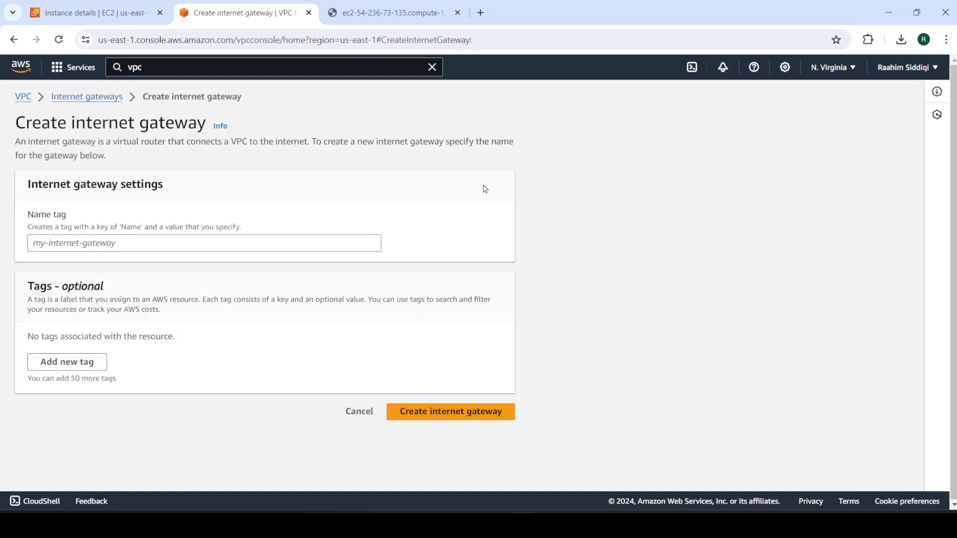
Try to create an internet gateway with the name tag Test, and leave the creation form.
{"action": "type", "text": "Tes"}
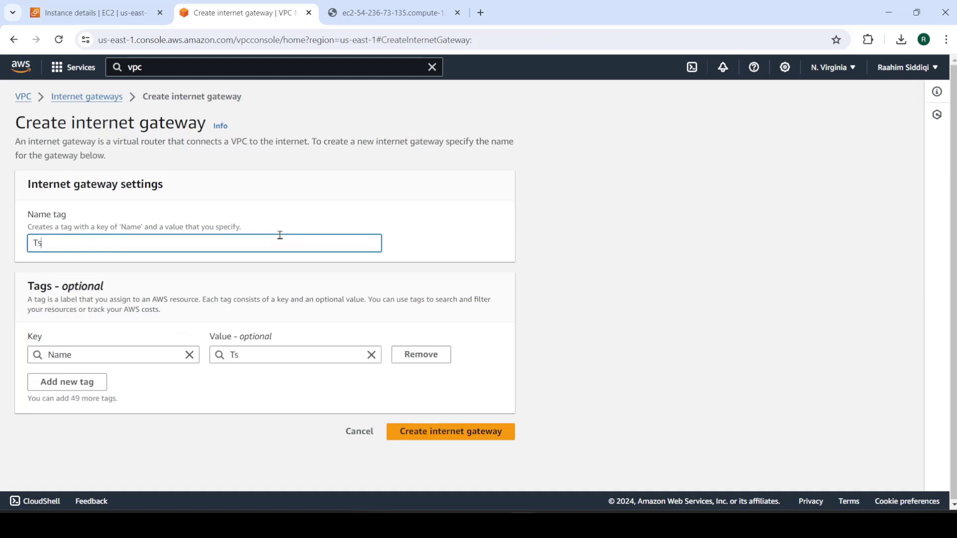
{"action": "key", "text": "BackSpace"}
{"action": "type", "text": "est"}
{"action": "left_click", "coordinate": [458, 432]}
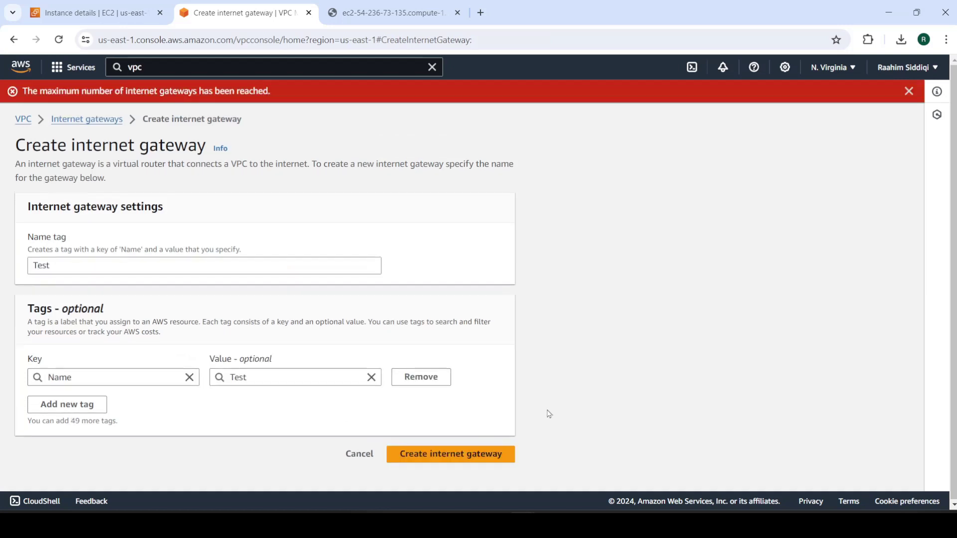
{"action": "left_click", "coordinate": [360, 454]}
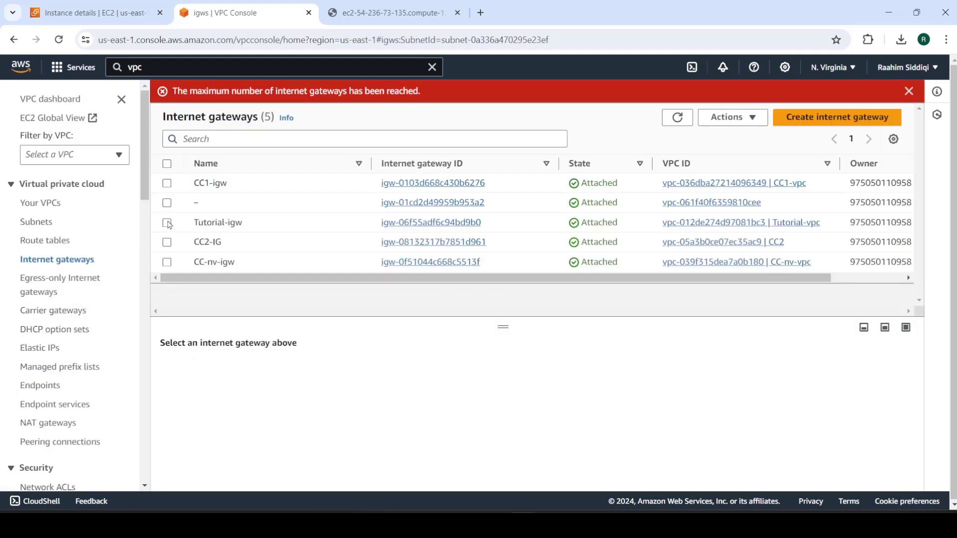
Detach the internet gateway CC-nv-igw from its VPC, CC-nv-vpc.
{"action": "left_click", "coordinate": [167, 262]}
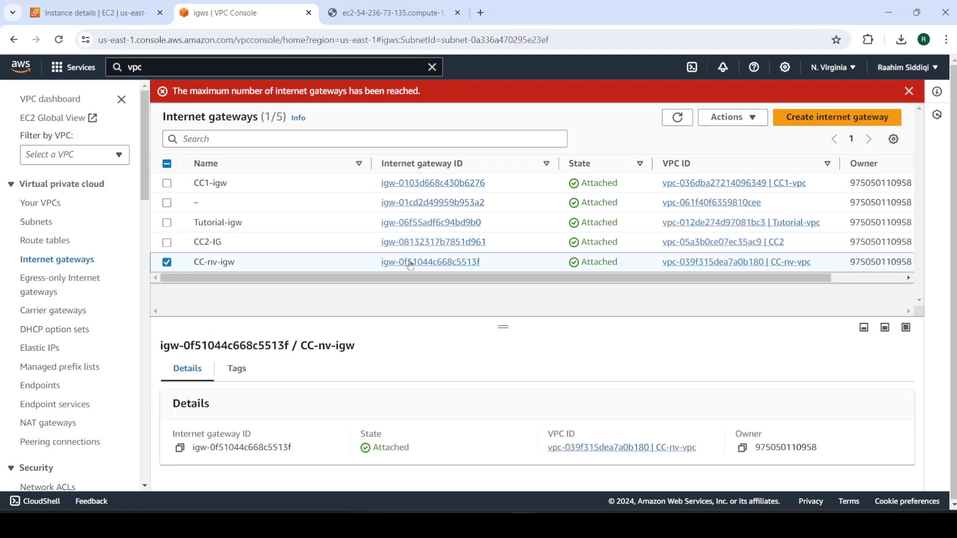
{"action": "left_click", "coordinate": [716, 124]}
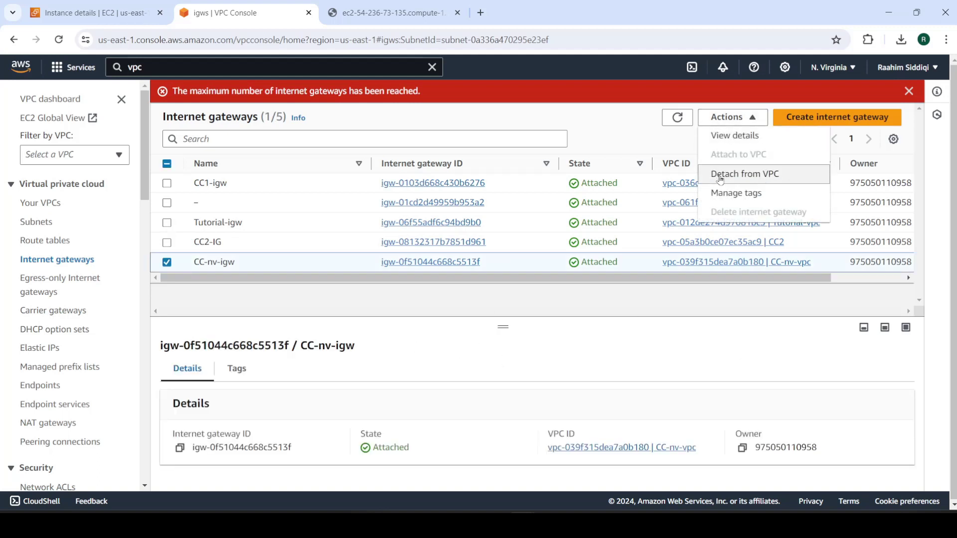
{"action": "left_click", "coordinate": [720, 176]}
{"action": "left_click", "coordinate": [648, 352]}
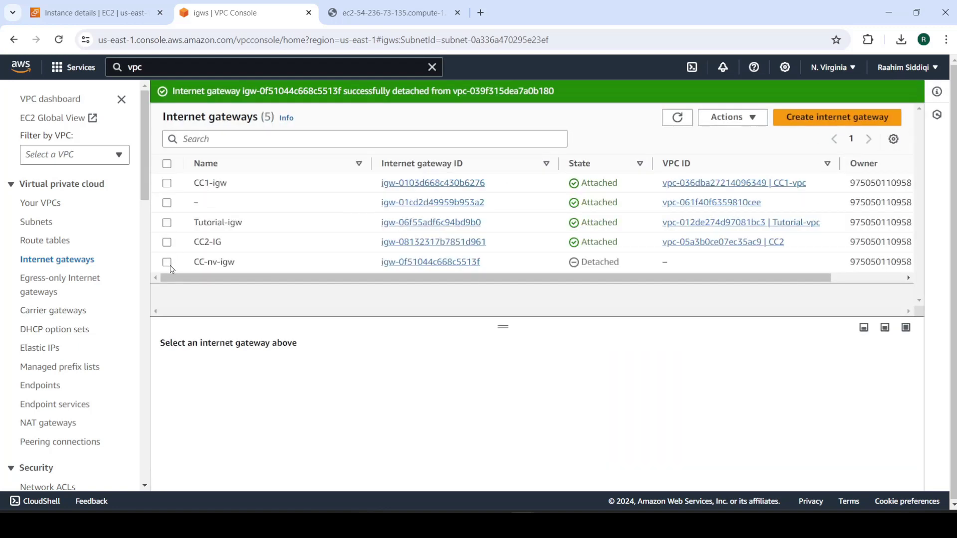
Delete the detached internet gateway CC-nv-igw, entering "delete" as the confirmation text.
{"action": "left_click", "coordinate": [167, 262]}
{"action": "left_click", "coordinate": [730, 117]}
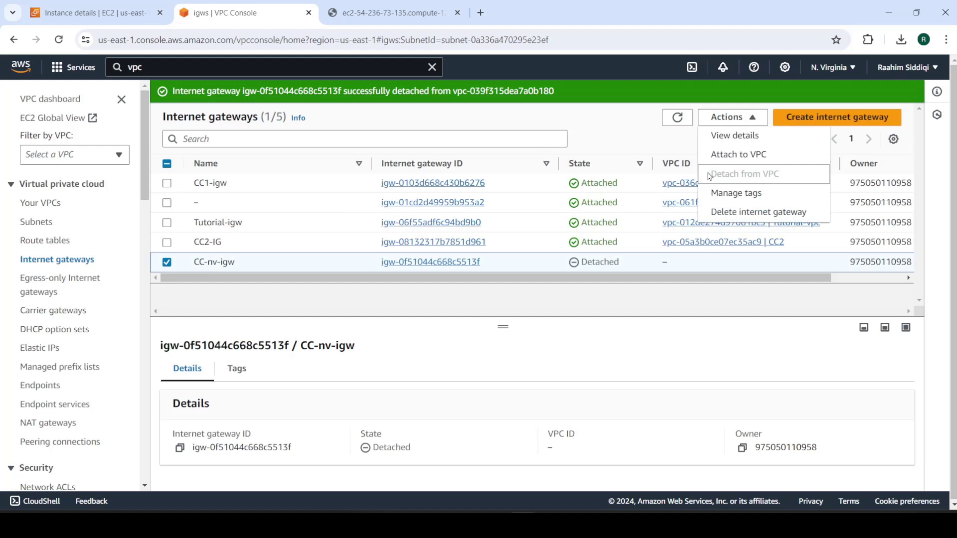
{"action": "left_click", "coordinate": [758, 212]}
{"action": "left_click", "coordinate": [582, 330]}
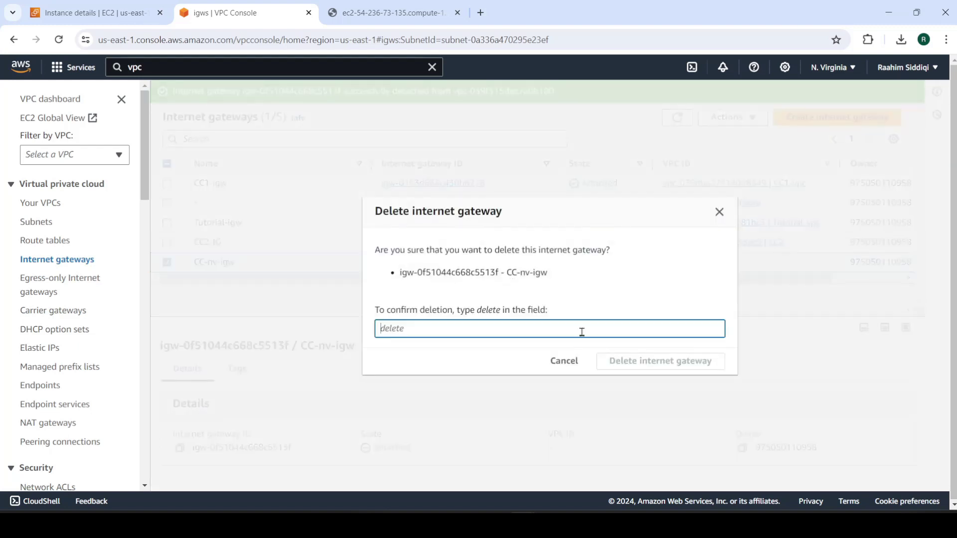
{"action": "type", "text": "delete"}
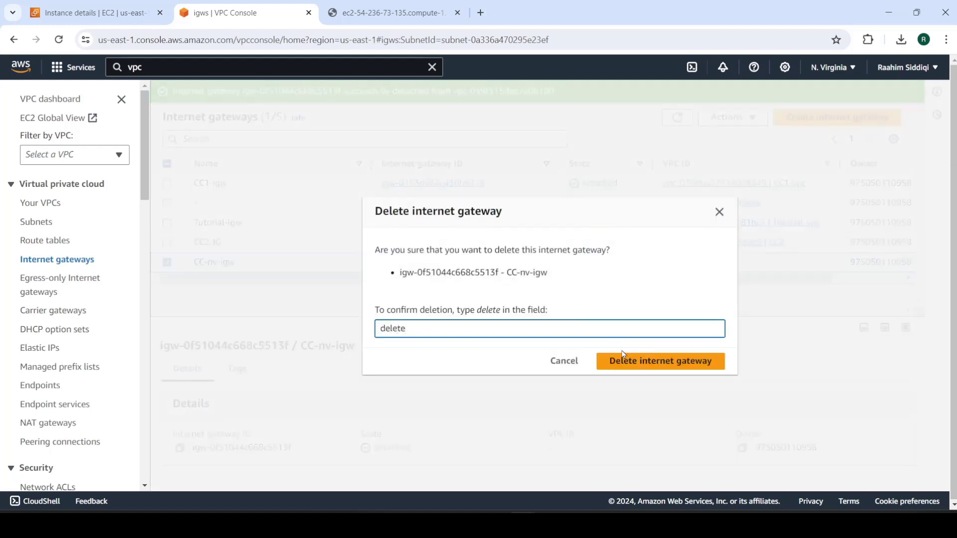
{"action": "left_click", "coordinate": [621, 358]}
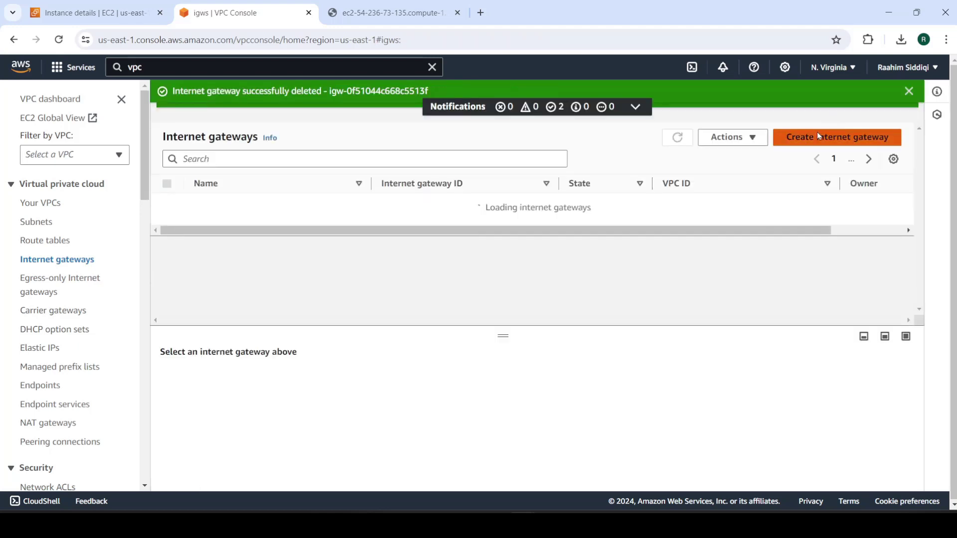
Create a new internet gateway with the name tag Test.
{"action": "left_click", "coordinate": [836, 138]}
{"action": "left_click", "coordinate": [122, 279]}
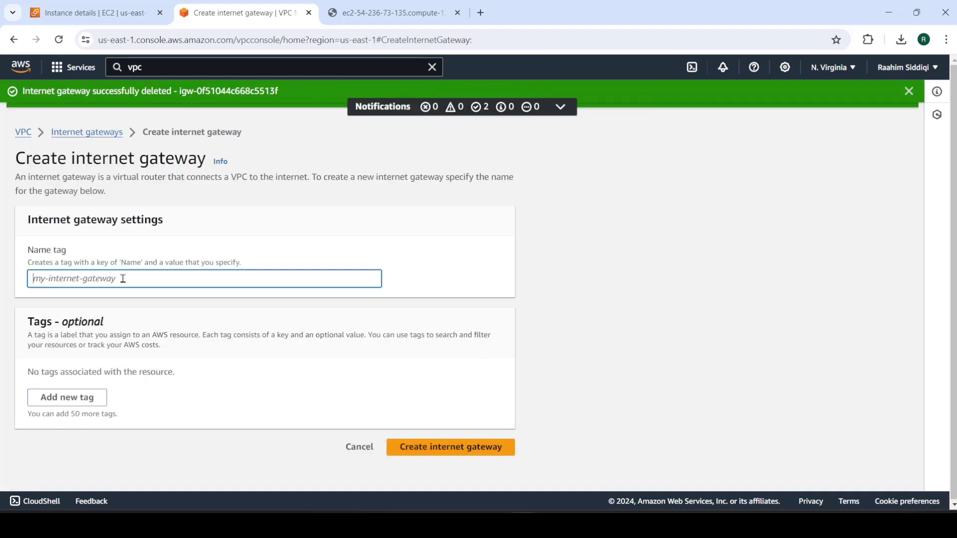
{"action": "type", "text": "T"}
{"action": "key", "text": "BackSpace"}
{"action": "type", "text": "Test"}
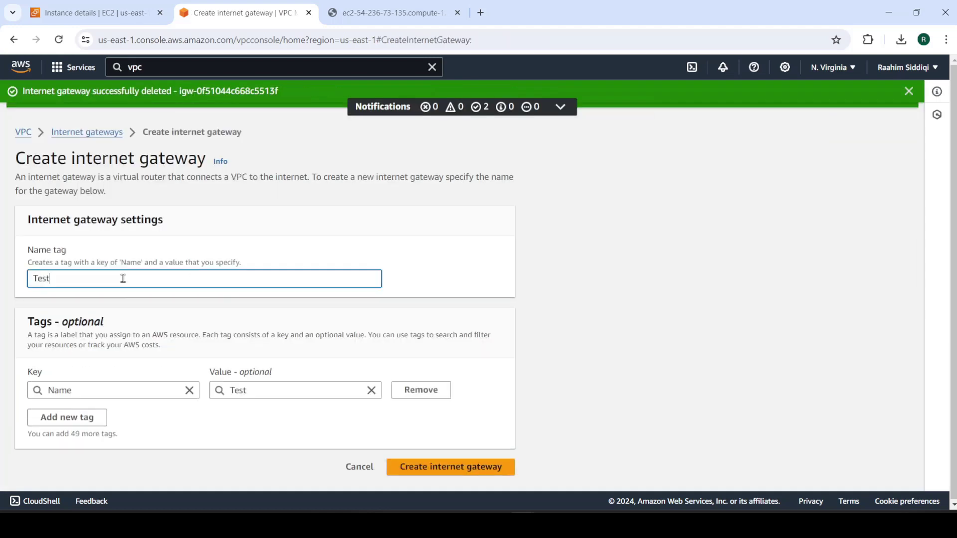
{"action": "left_click", "coordinate": [438, 468]}
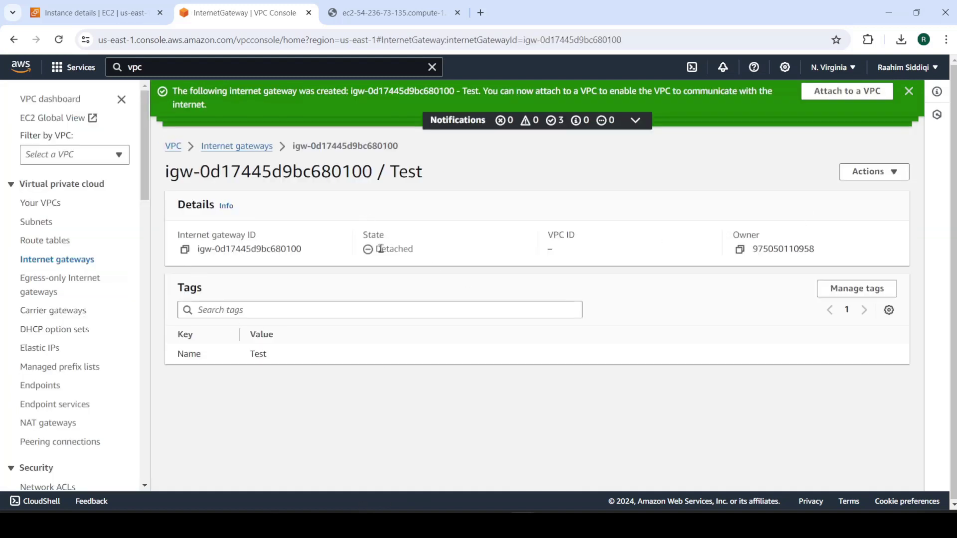
Check which VPCs are available for attaching the Test internet gateway, and leave the form without attaching it.
{"action": "left_click", "coordinate": [874, 171]}
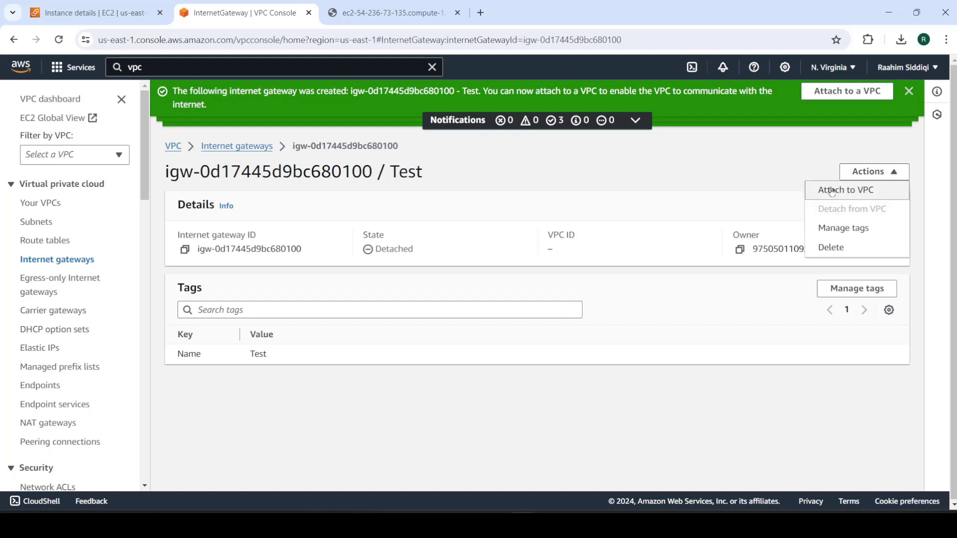
{"action": "left_click", "coordinate": [863, 189]}
{"action": "left_click", "coordinate": [100, 223]}
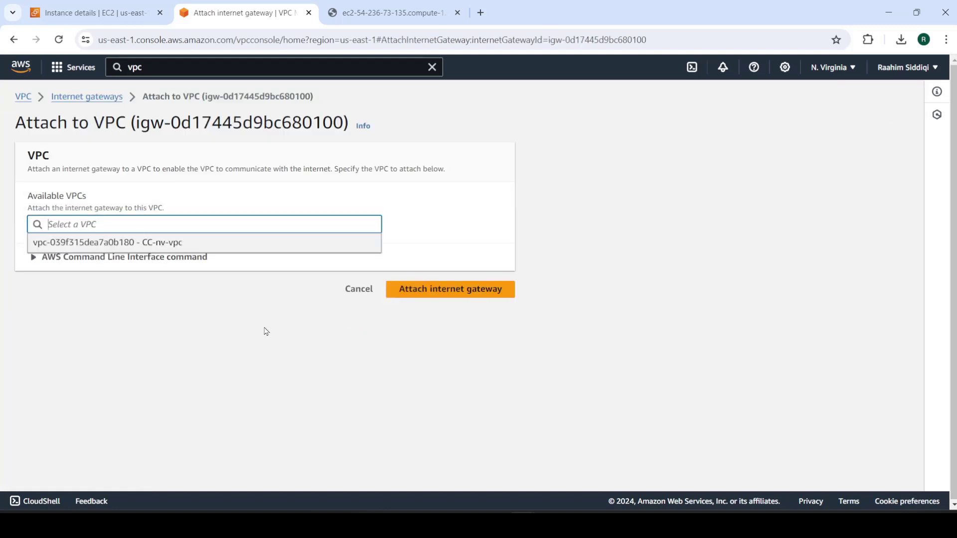
{"action": "left_click", "coordinate": [372, 291]}
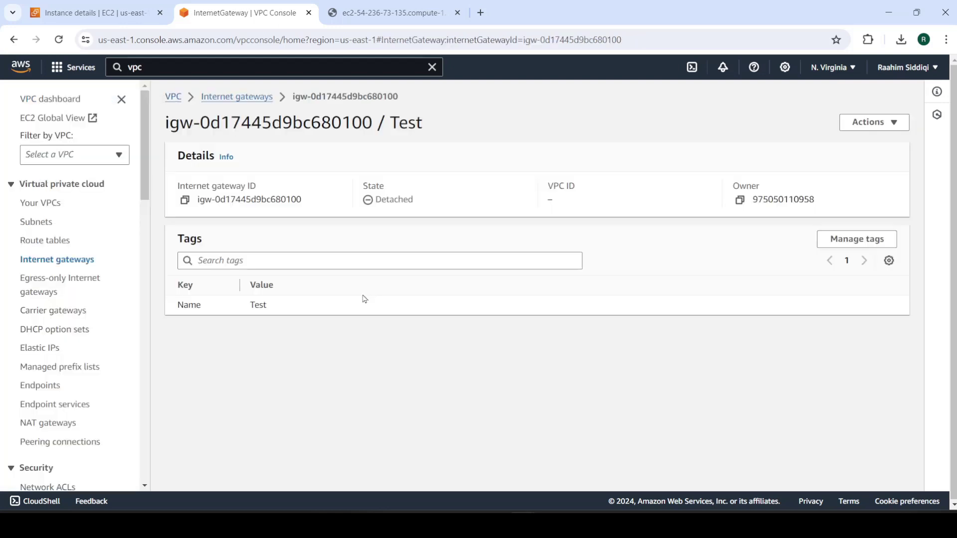
Look up which route table is associated with the subnet Tutorial-subnet-public1-us-east-1a.
{"action": "left_click", "coordinate": [60, 241]}
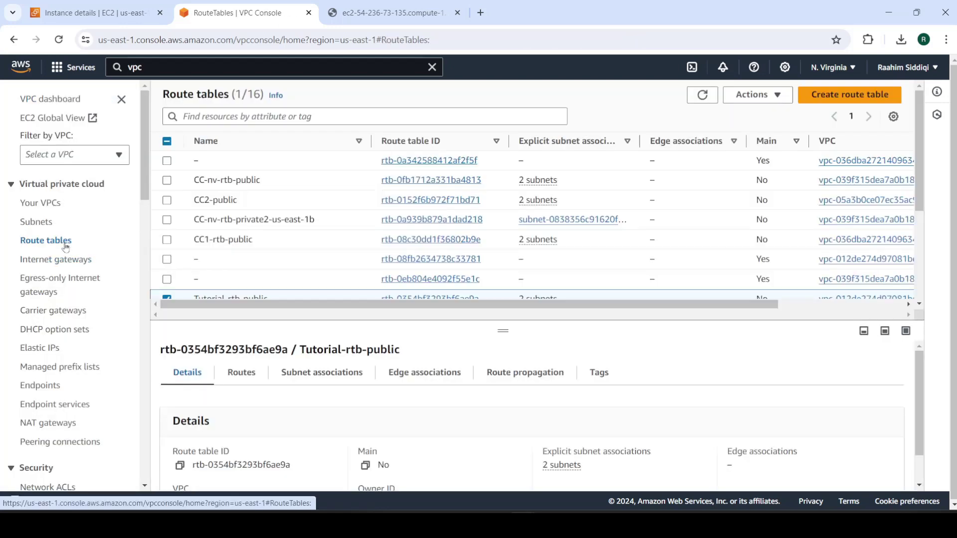
{"action": "scroll", "coordinate": [299, 389], "scroll_direction": "down", "scroll_amount": 1}
{"action": "scroll", "coordinate": [242, 384], "scroll_direction": "up", "scroll_amount": 1}
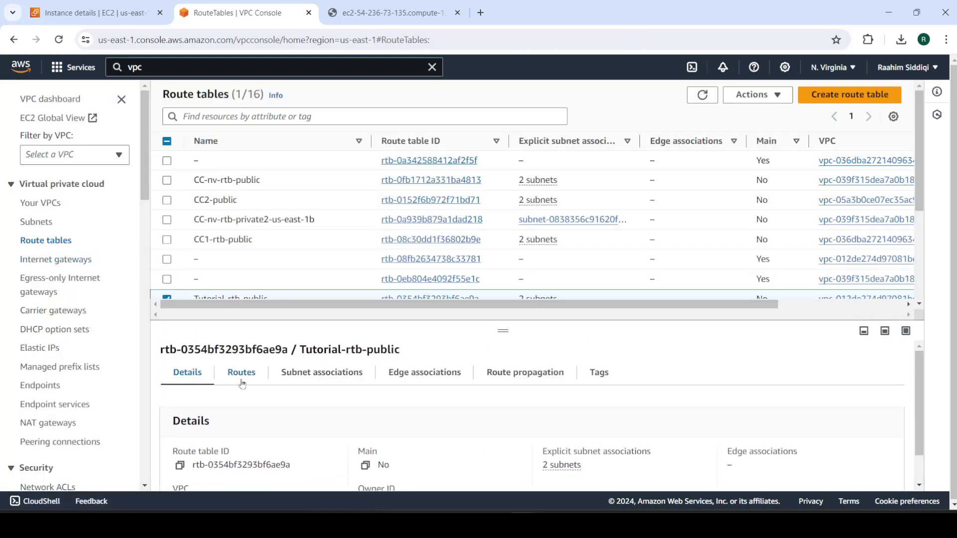
{"action": "left_click", "coordinate": [43, 221]}
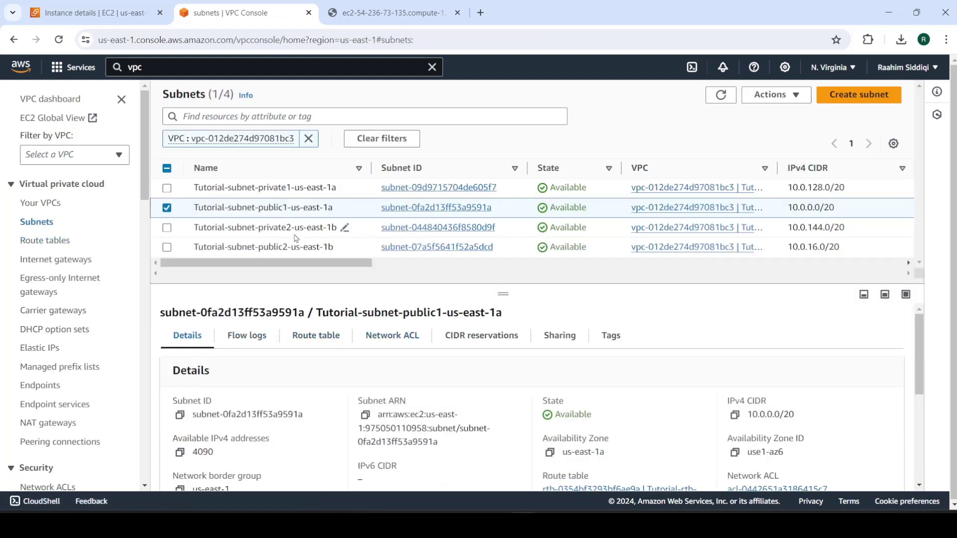
{"action": "left_click", "coordinate": [322, 327]}
{"action": "left_click_drag", "start_coordinate": [470, 373], "coordinate": [228, 368]}
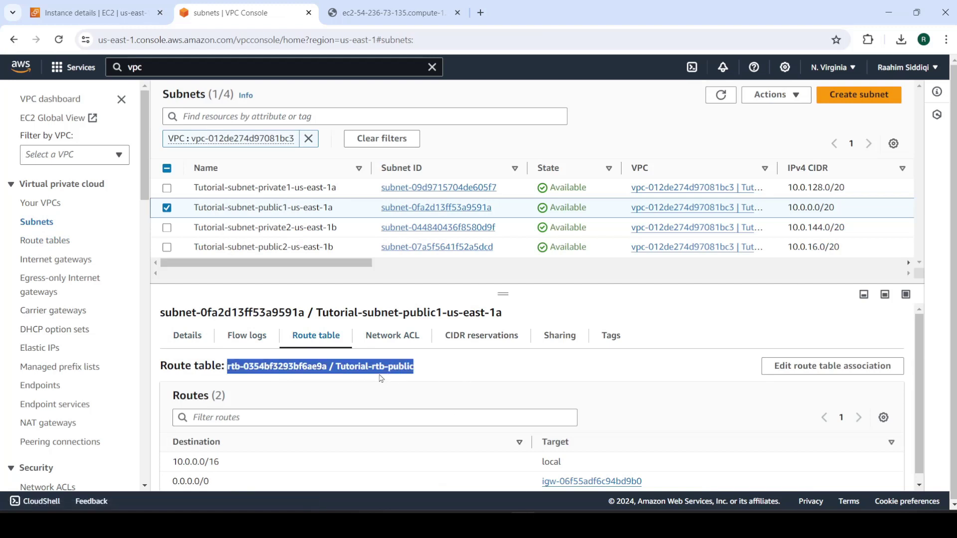
Open Tutorial-rtb-public's routes for editing, review the 0.0.0.0/0 internet gateway route, and leave without saving.
{"action": "left_click", "coordinate": [59, 243]}
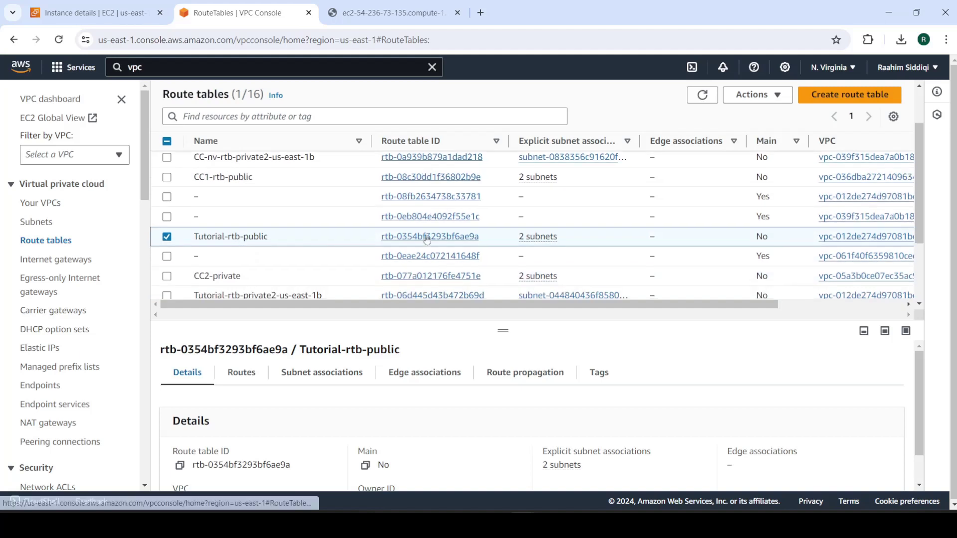
{"action": "left_click", "coordinate": [427, 238]}
{"action": "left_click", "coordinate": [860, 323]}
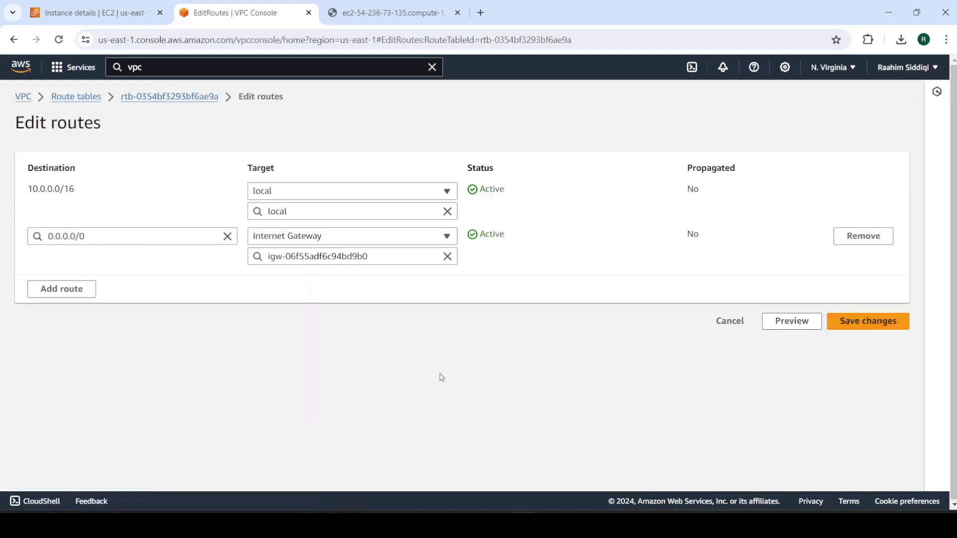
{"action": "left_click_drag", "start_coordinate": [546, 263], "coordinate": [13, 249]}
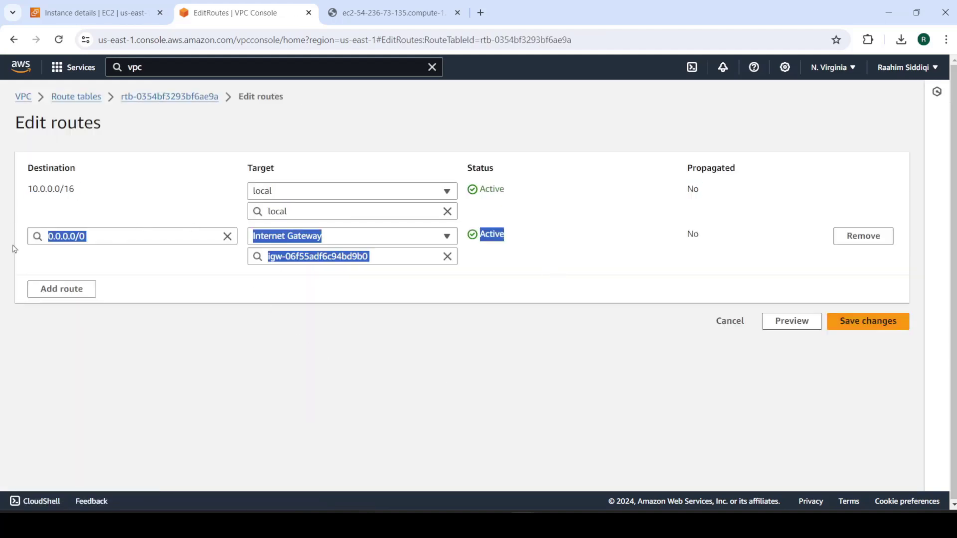
{"action": "left_click", "coordinate": [400, 299]}
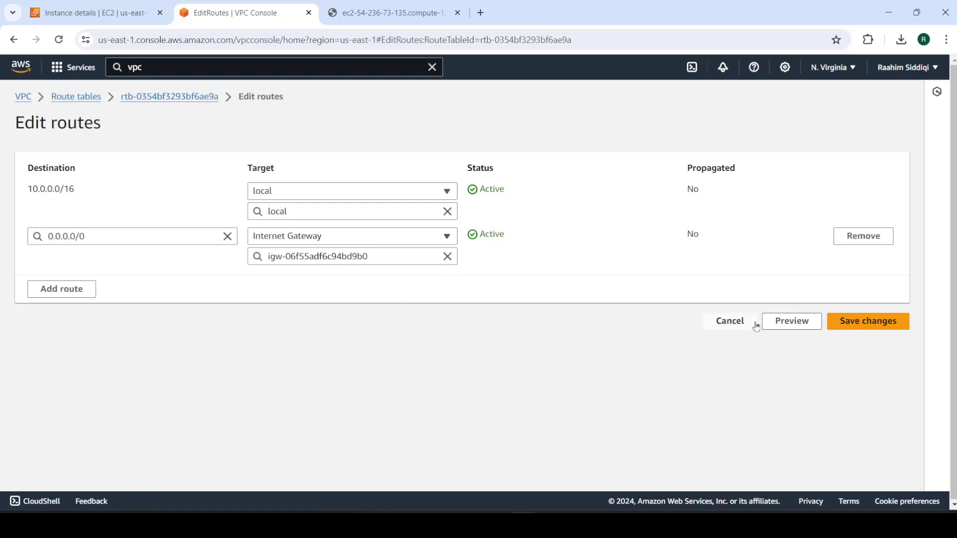
{"action": "left_click", "coordinate": [730, 321]}
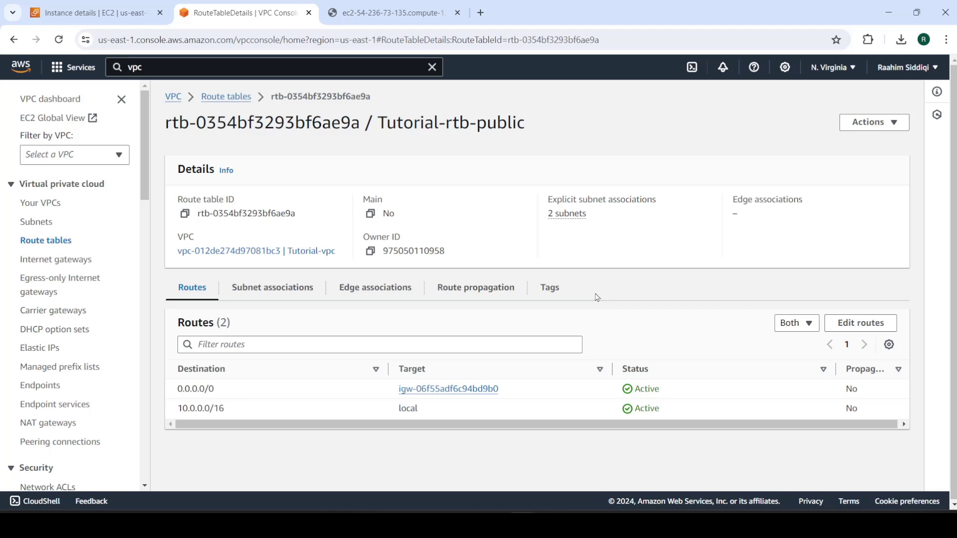
Return to the Tutorial EC2 instance summary and check its public IPv4 address and public IPv4 DNS.
{"action": "key", "text": "ctrl+shift+Tab"}
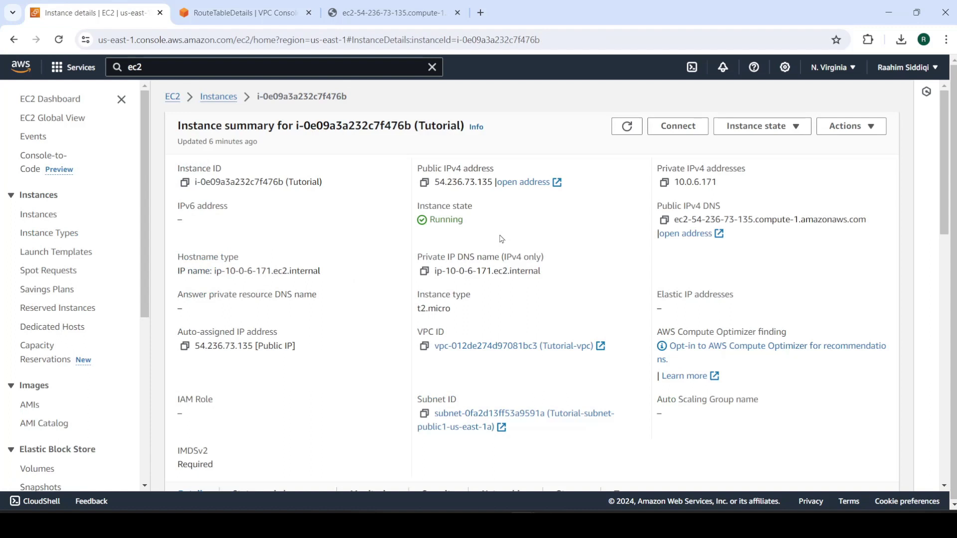
{"action": "mouse_move", "coordinate": [492, 168]}
{"action": "left_mouse_down"}
{"action": "mouse_move", "coordinate": [414, 170]}
{"action": "mouse_move", "coordinate": [493, 170]}
{"action": "left_mouse_up"}
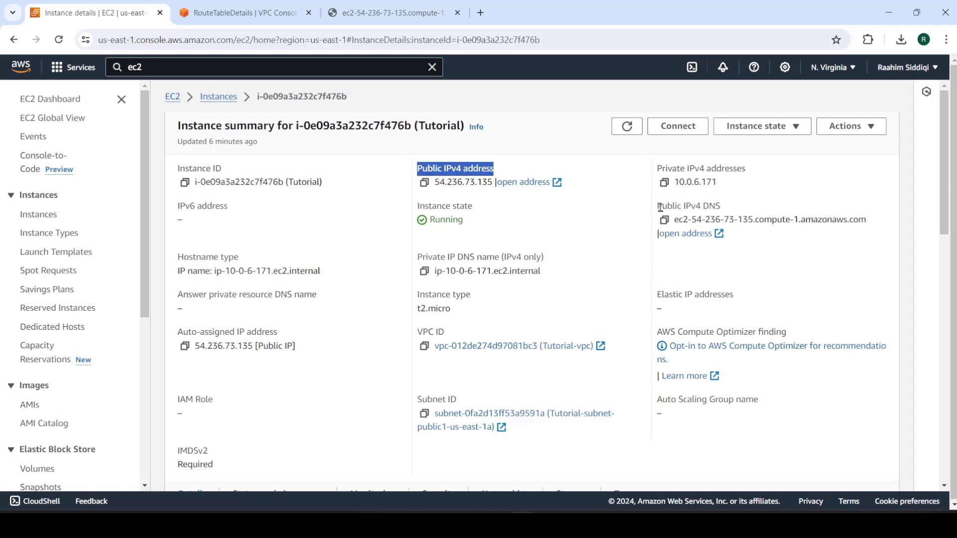
{"action": "left_click_drag", "start_coordinate": [661, 207], "coordinate": [724, 208]}
{"action": "left_click_drag", "start_coordinate": [656, 211], "coordinate": [722, 212]}
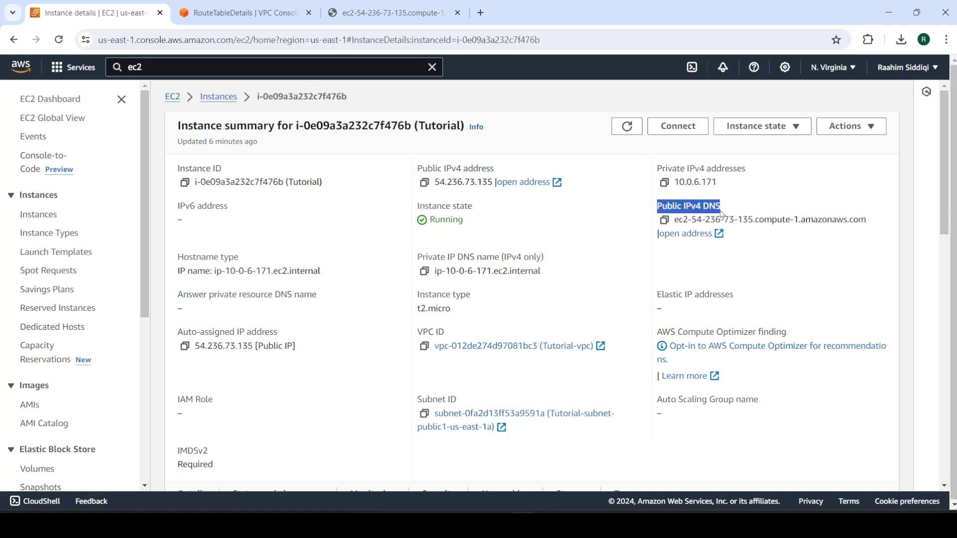
{"action": "left_click", "coordinate": [599, 236]}
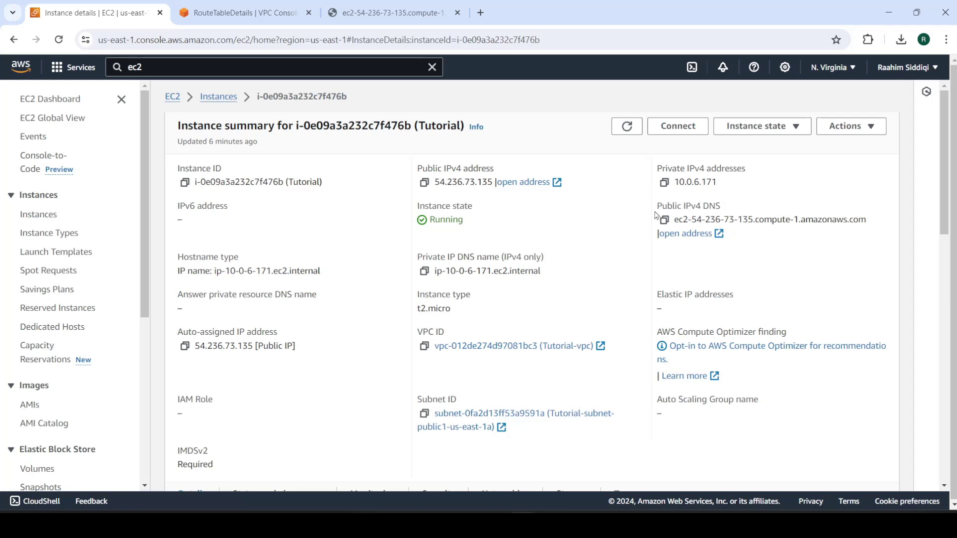
Switch to Visual Studio Code and examine the host name in the backendUrl value of ping.js.
{"action": "mouse_move", "coordinate": [550, 523]}
{"action": "left_click", "coordinate": [549, 461]}
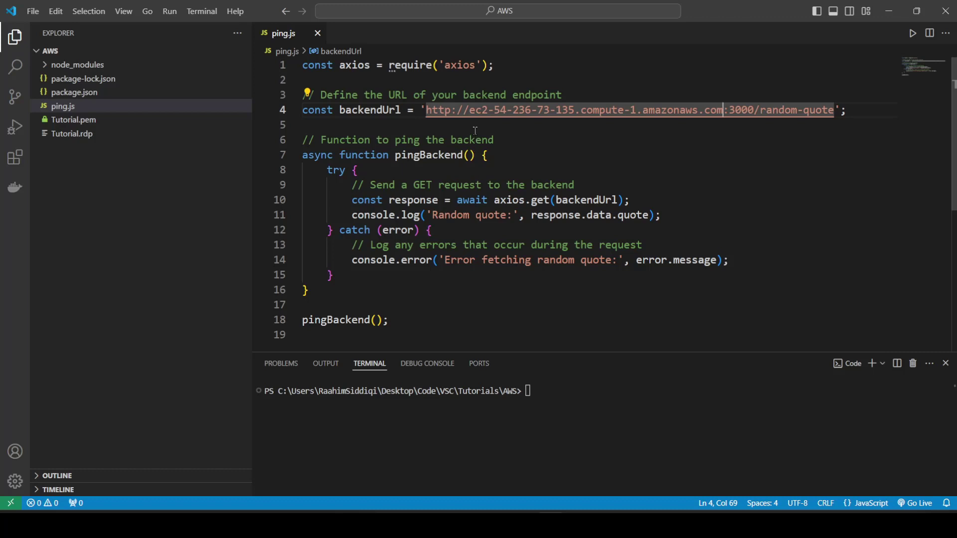
{"action": "left_click_drag", "start_coordinate": [427, 110], "coordinate": [431, 110]}
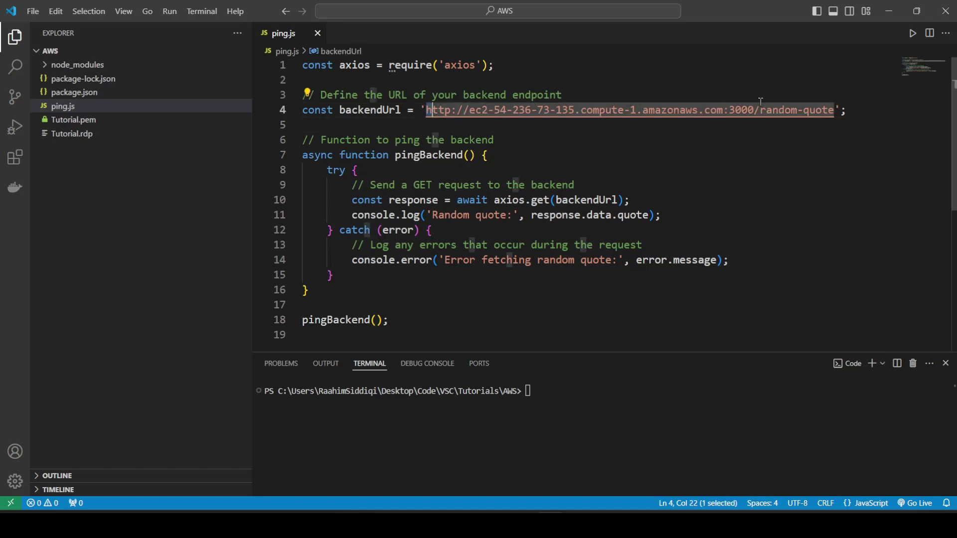
{"action": "left_click_drag", "start_coordinate": [722, 110], "coordinate": [469, 110]}
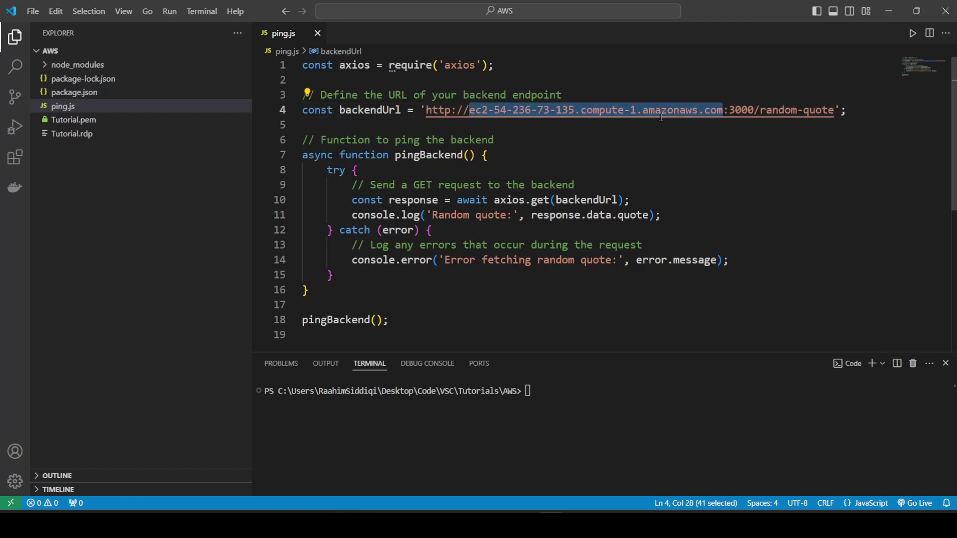
Switch back to Chrome and copy the Tutorial instance's public IPv4 DNS name.
{"action": "left_click", "coordinate": [564, 499]}
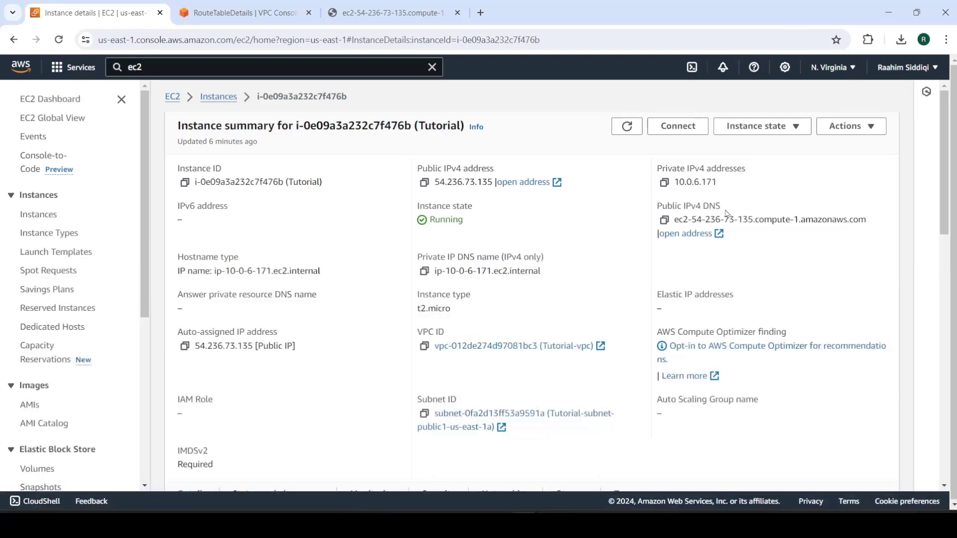
{"action": "left_click_drag", "start_coordinate": [678, 219], "coordinate": [865, 218]}
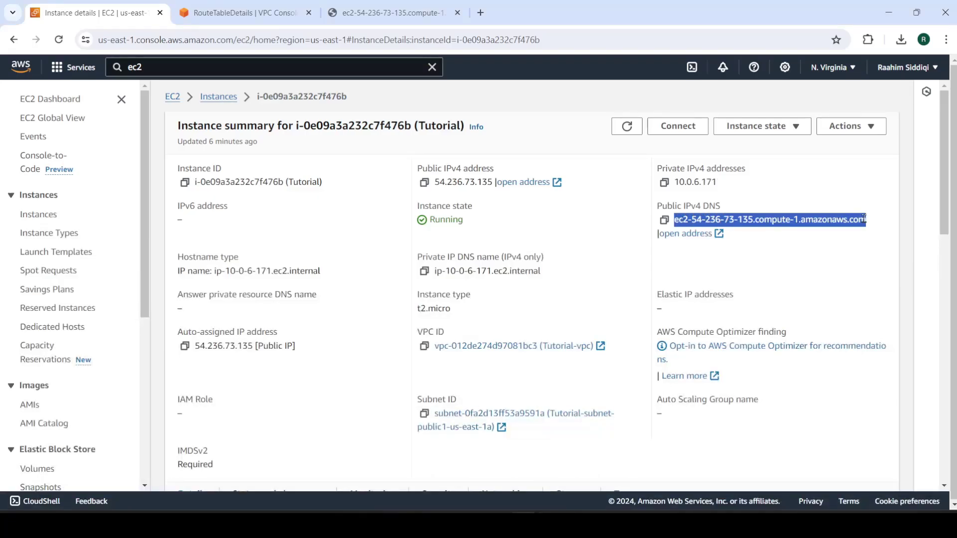
{"action": "left_click", "coordinate": [664, 220]}
{"action": "left_click", "coordinate": [576, 227]}
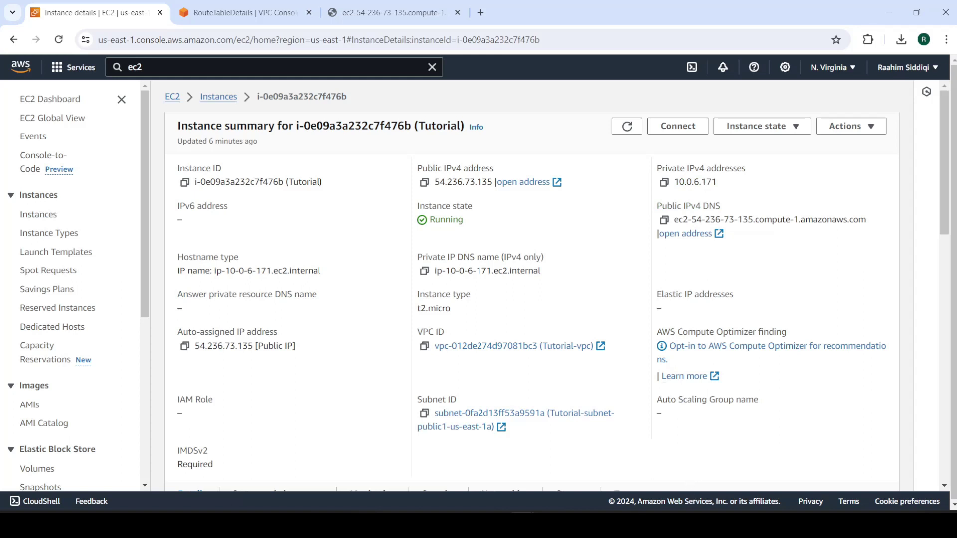
Switch to the Remote Desktop session, maximize it, and examine the fallback port number in server.js.
{"action": "left_click", "coordinate": [687, 524]}
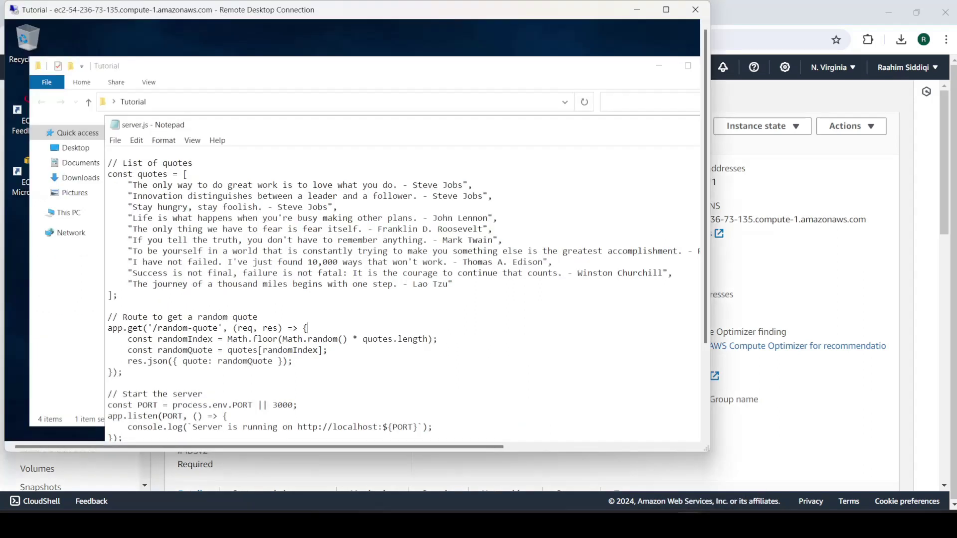
{"action": "left_click", "coordinate": [666, 10]}
{"action": "left_click_drag", "start_coordinate": [293, 386], "coordinate": [268, 386]}
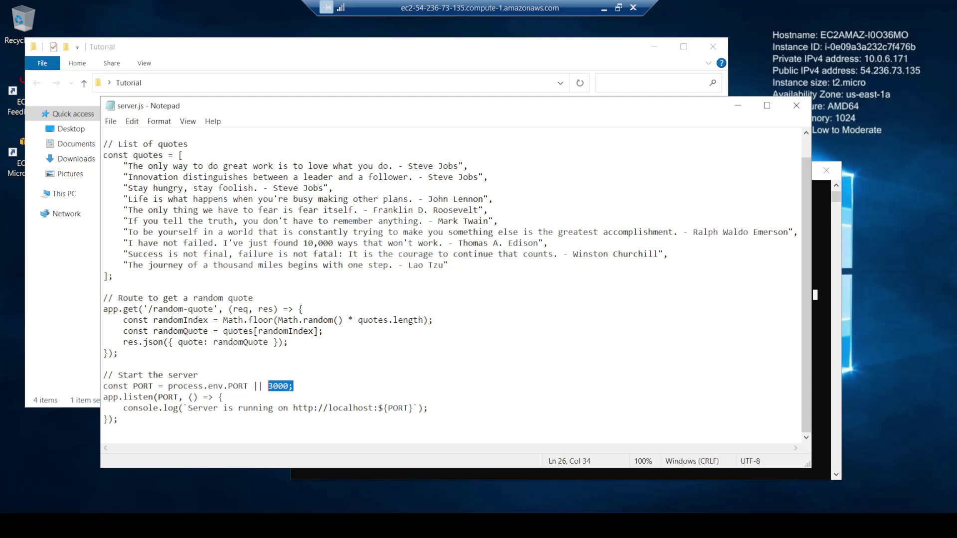
{"action": "left_click", "coordinate": [288, 386]}
{"action": "left_click_drag", "start_coordinate": [288, 386], "coordinate": [268, 386]}
{"action": "left_click", "coordinate": [268, 385]}
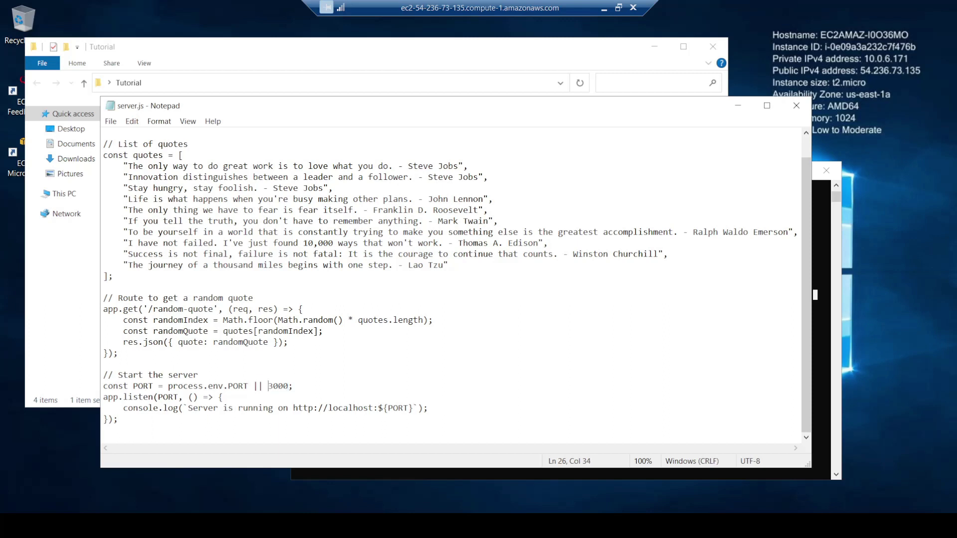
Restore the Remote Desktop window, switch to Visual Studio Code, and check the port number in the backendUrl value of ping.js.
{"action": "left_click", "coordinate": [619, 8]}
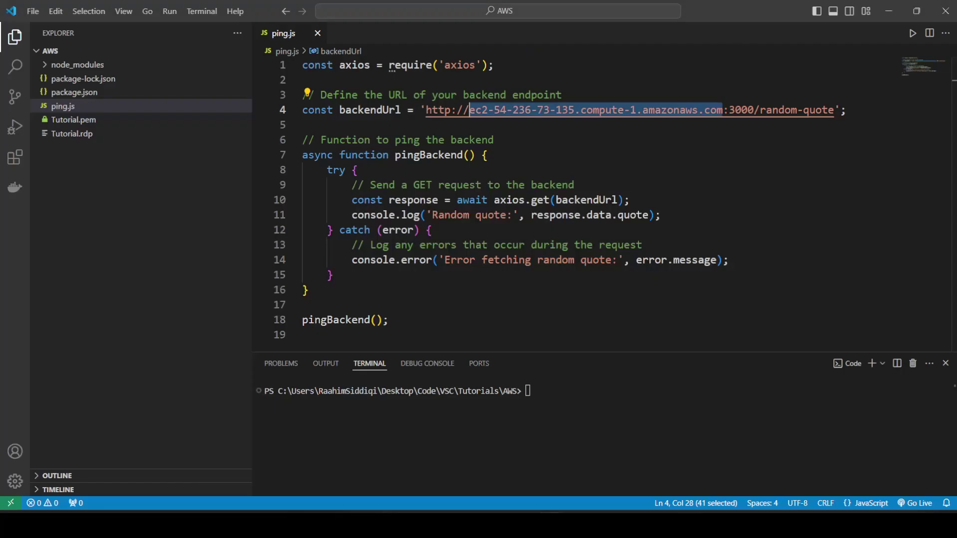
{"action": "left_click", "coordinate": [531, 518]}
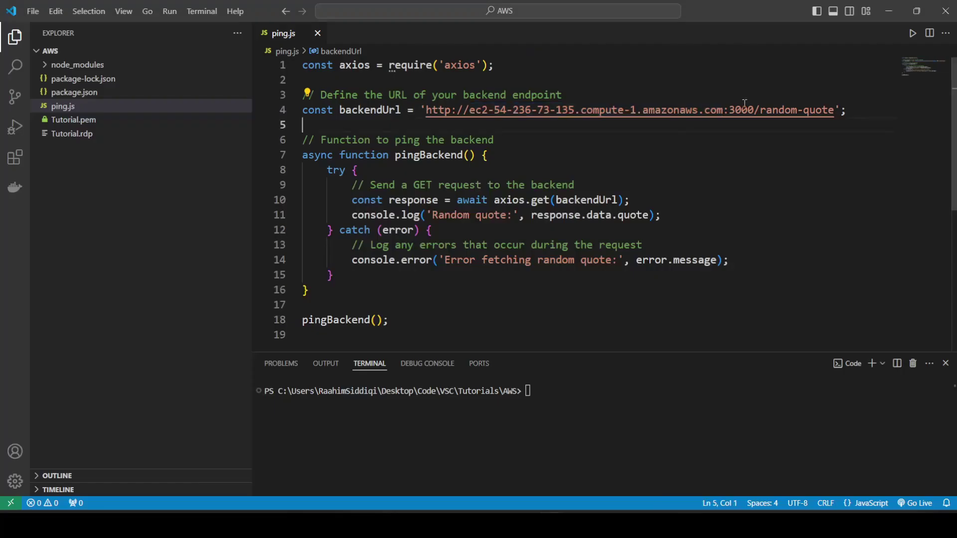
{"action": "left_click_drag", "start_coordinate": [754, 109], "coordinate": [729, 109]}
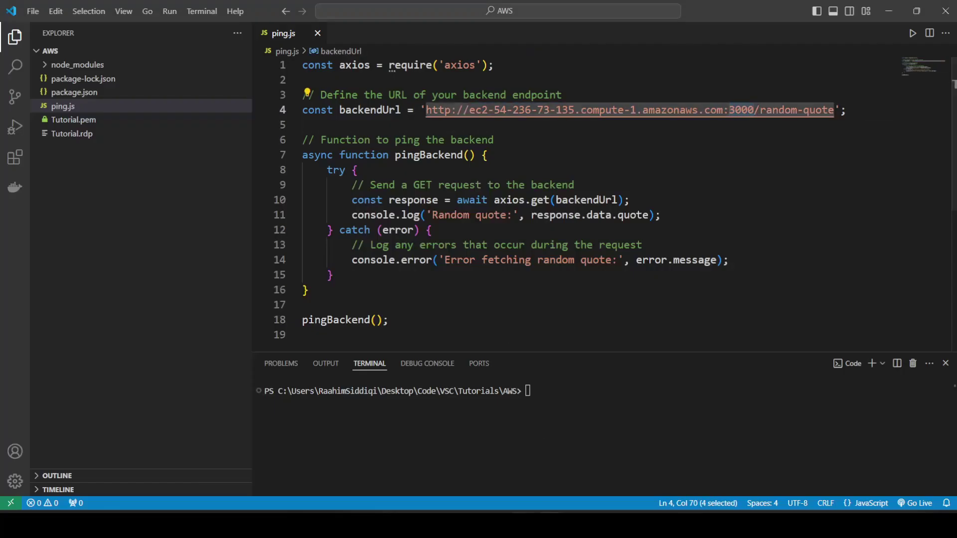
Switch to Chrome's random-quote page and check the port number in its URL.
{"action": "mouse_move", "coordinate": [552, 519]}
{"action": "left_click", "coordinate": [552, 493]}
{"action": "left_click", "coordinate": [389, 12]}
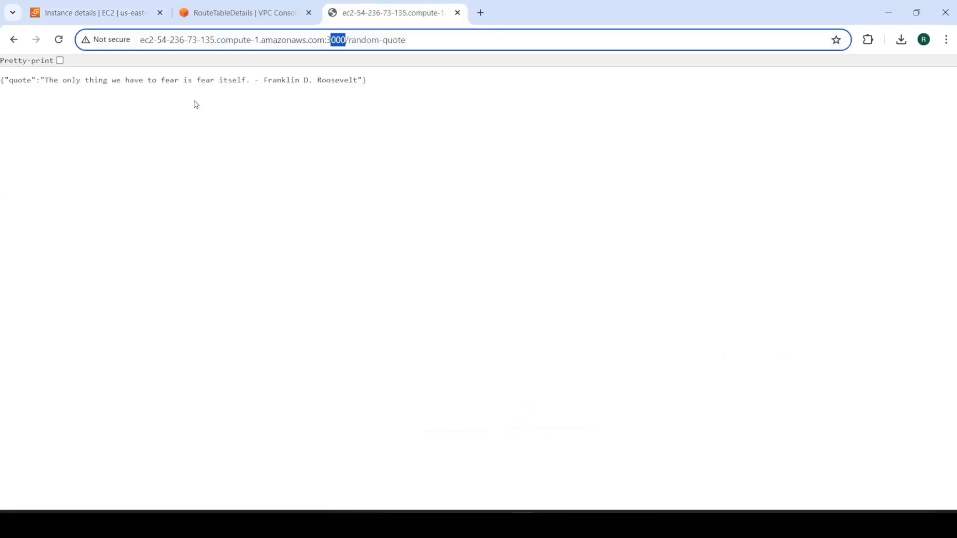
{"action": "left_click", "coordinate": [318, 40]}
{"action": "double_click", "coordinate": [331, 40]}
Return to the VPC route table details and check the name of the public route table.
{"action": "left_click", "coordinate": [83, 6]}
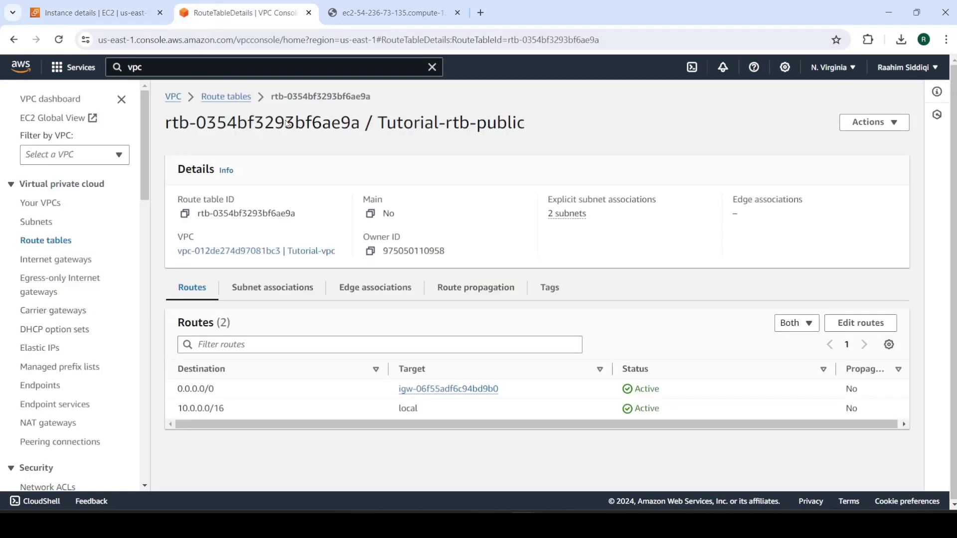
{"action": "left_click", "coordinate": [234, 13]}
{"action": "left_click_drag", "start_coordinate": [379, 122], "coordinate": [528, 127]}
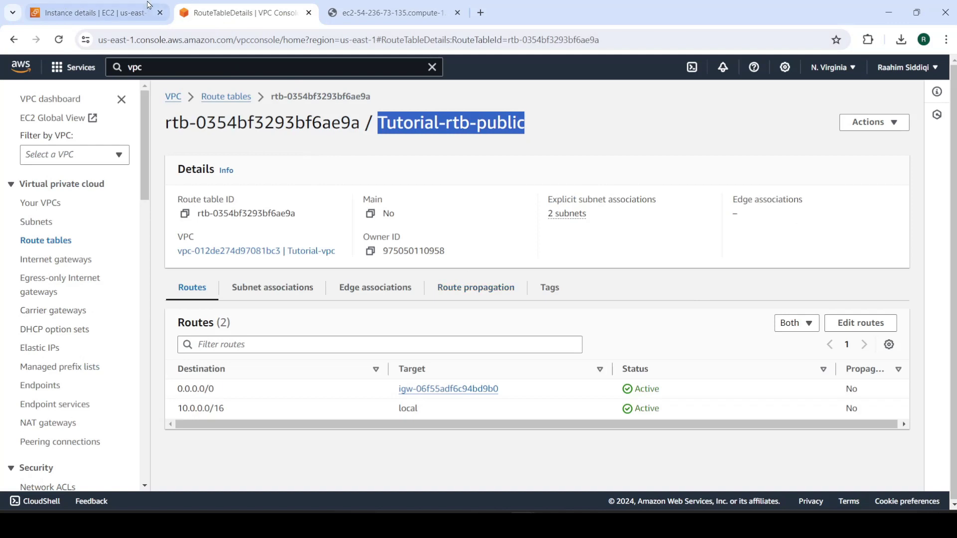
Return to the EC2 console and look up the Tutorial instance's security group name in the Instances list.
{"action": "left_click", "coordinate": [132, 13]}
{"action": "scroll", "coordinate": [53, 250], "scroll_direction": "down", "scroll_amount": 4}
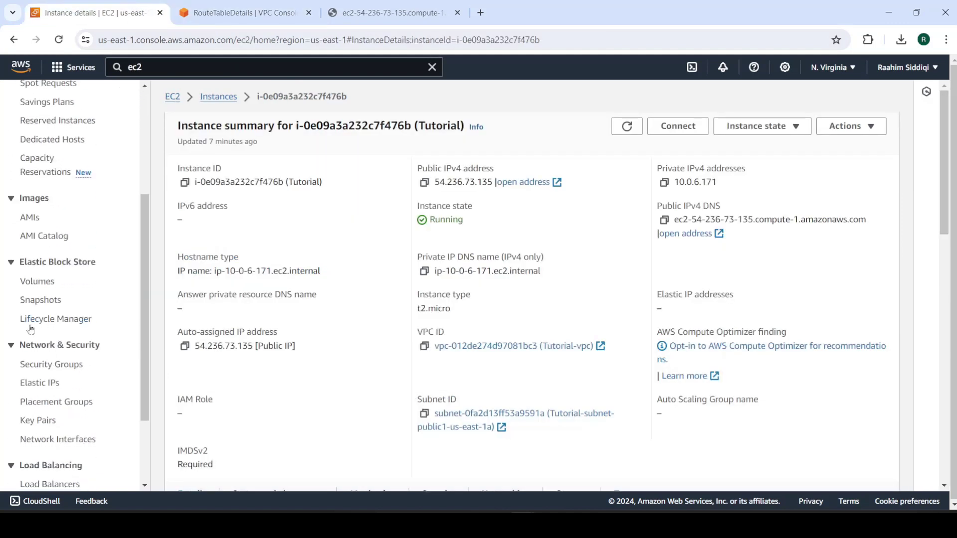
{"action": "left_click", "coordinate": [133, 312]}
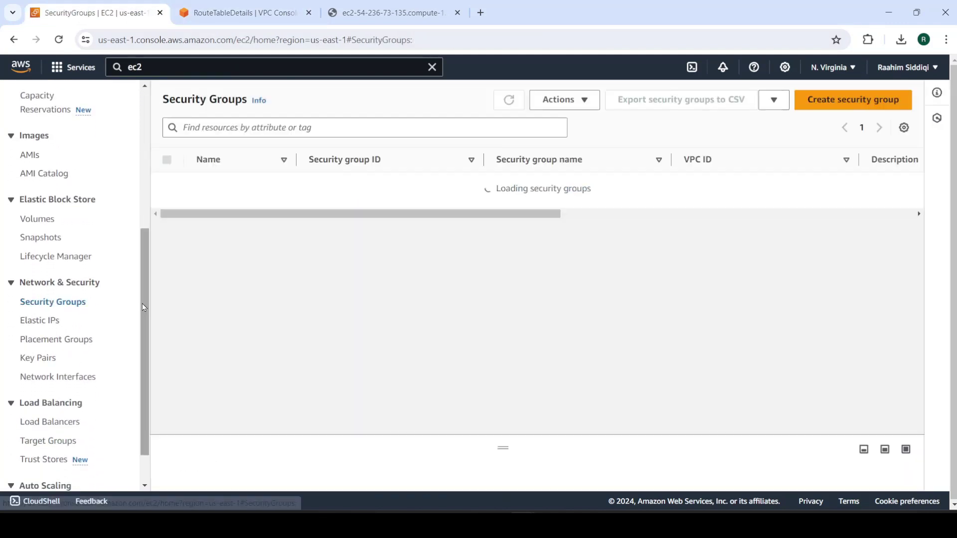
{"action": "scroll", "coordinate": [95, 248], "scroll_direction": "up", "scroll_amount": 4}
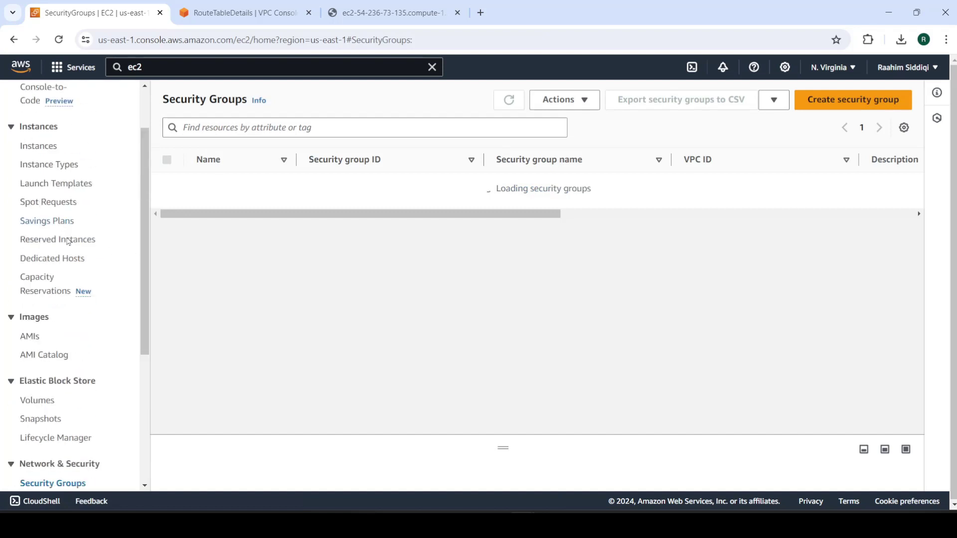
{"action": "left_click", "coordinate": [31, 152]}
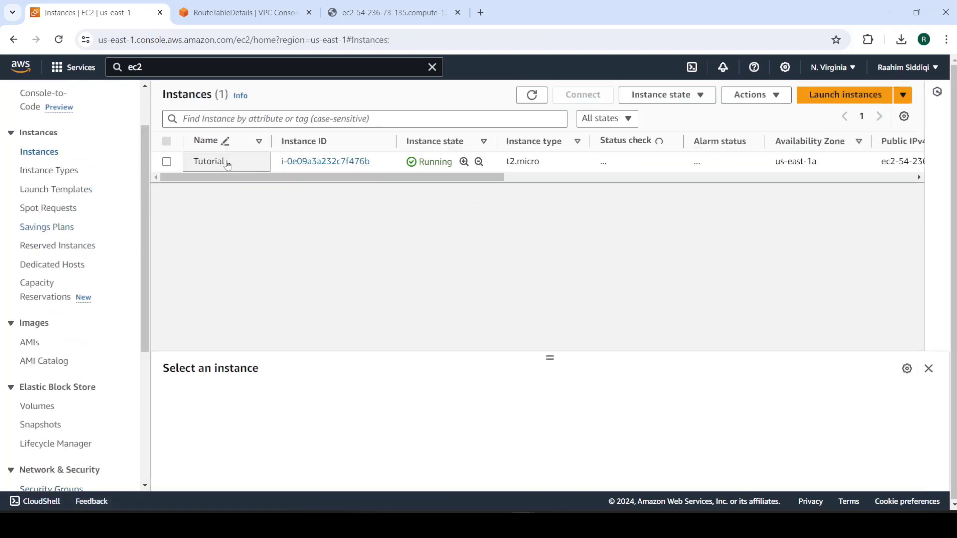
{"action": "left_click_drag", "start_coordinate": [303, 178], "coordinate": [647, 166]}
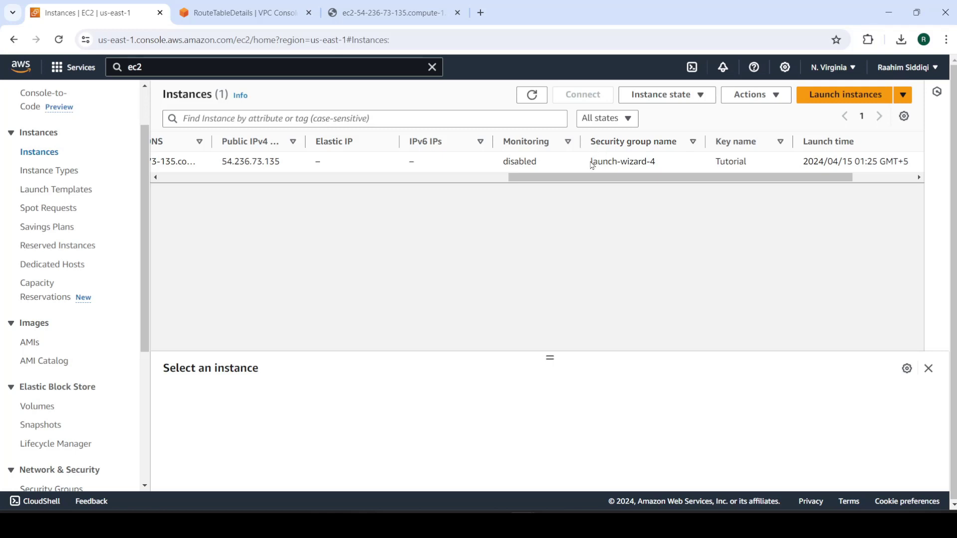
{"action": "left_click_drag", "start_coordinate": [592, 161], "coordinate": [655, 160]}
Find launch-wizard-4 among the EC2 security groups and open its details.
{"action": "scroll", "coordinate": [79, 325], "scroll_direction": "down", "scroll_amount": 3}
{"action": "left_click", "coordinate": [49, 366]}
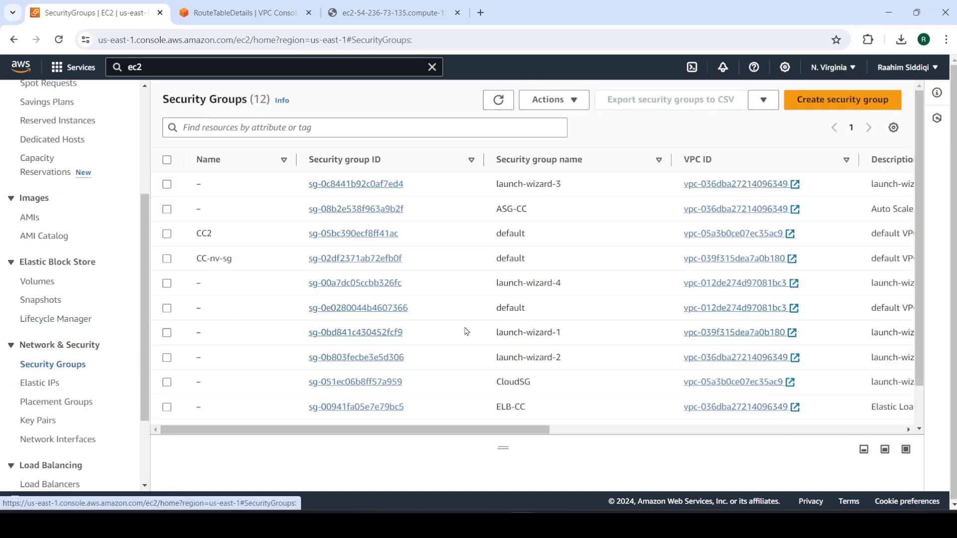
{"action": "scroll", "coordinate": [305, 266], "scroll_direction": "down", "scroll_amount": 2}
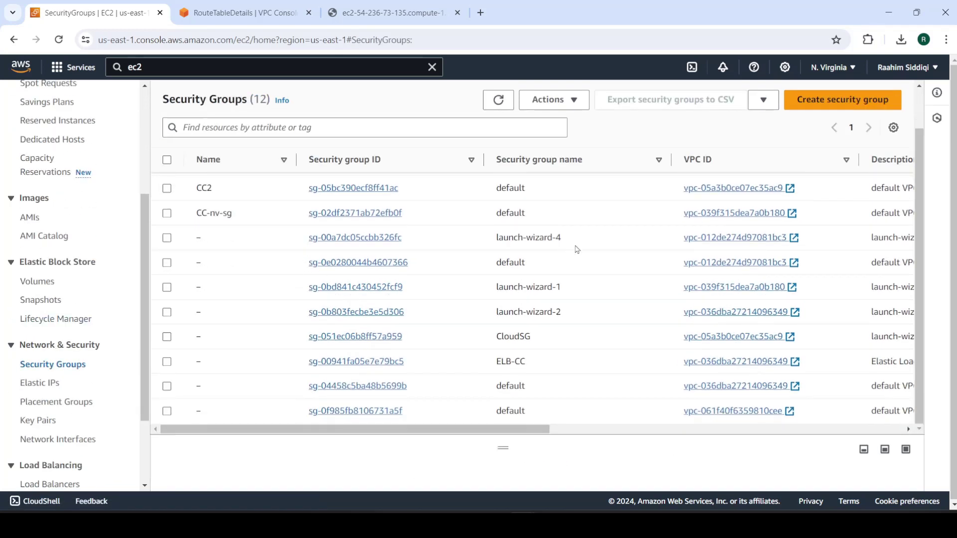
{"action": "left_click_drag", "start_coordinate": [576, 247], "coordinate": [493, 238]}
{"action": "left_click", "coordinate": [350, 242]}
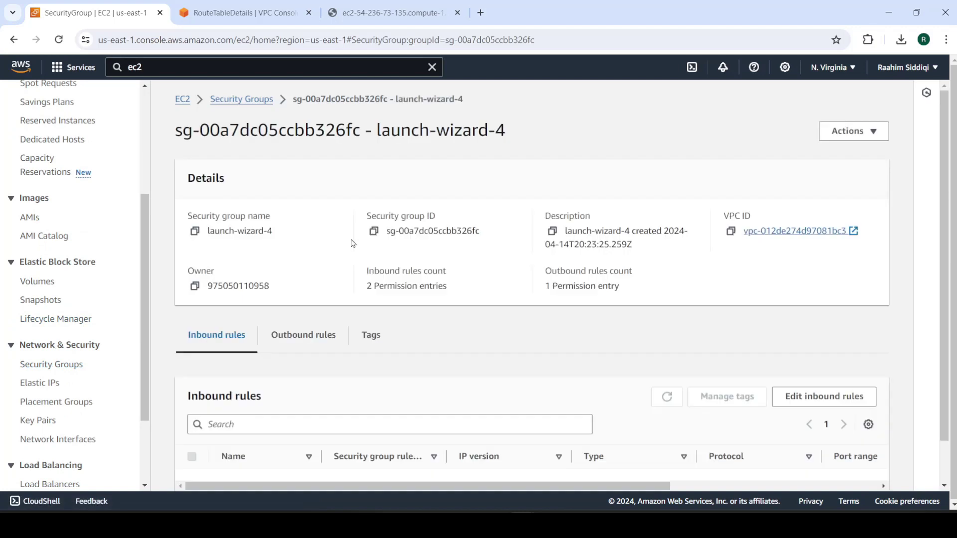
Open launch-wizard-4's inbound rules for editing and review the Custom TCP rule's port range and source.
{"action": "scroll", "coordinate": [352, 243], "scroll_direction": "down", "scroll_amount": 2}
{"action": "left_click", "coordinate": [787, 335]}
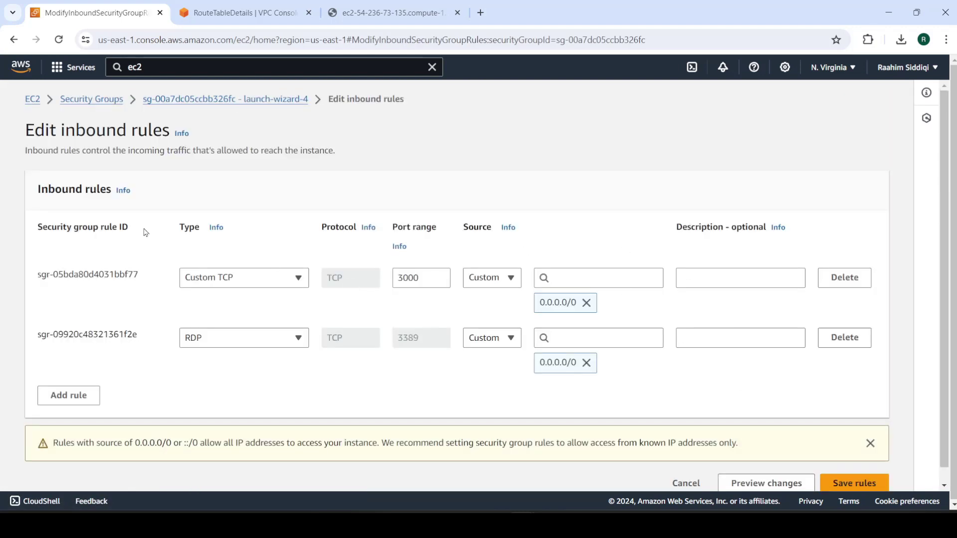
{"action": "left_click_drag", "start_coordinate": [18, 132], "coordinate": [162, 134]}
{"action": "left_click", "coordinate": [223, 181]}
{"action": "double_click", "coordinate": [430, 274]}
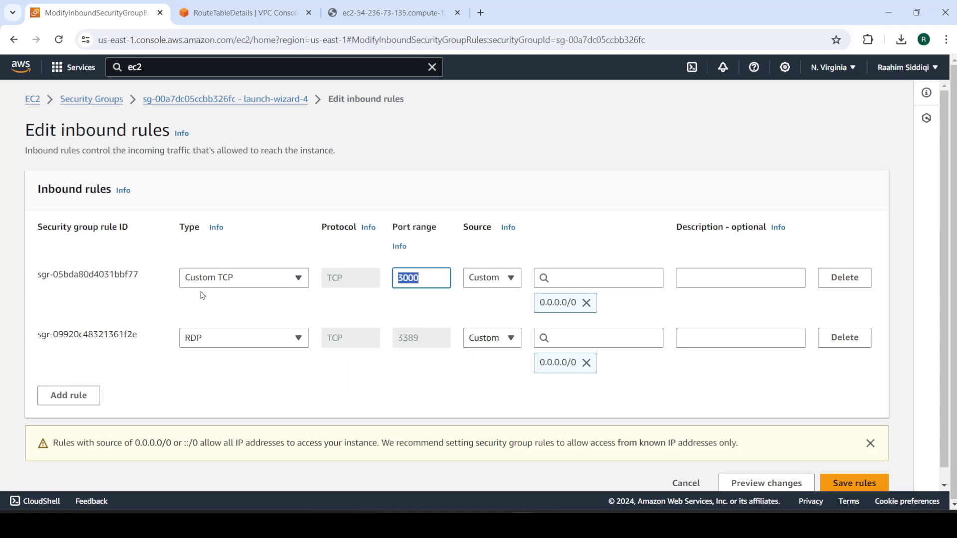
{"action": "left_click", "coordinate": [571, 278]}
{"action": "left_click", "coordinate": [573, 220]}
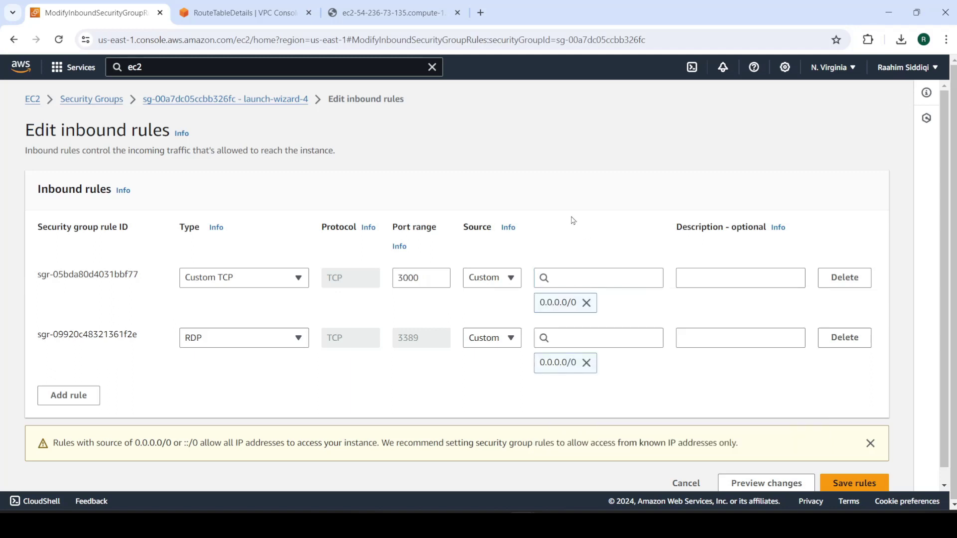
Read the notice about 0.0.0.0/0 sources, recheck the Custom TCP rule's port, and leave the inbound rules without saving.
{"action": "left_click_drag", "start_coordinate": [52, 443], "coordinate": [349, 441]}
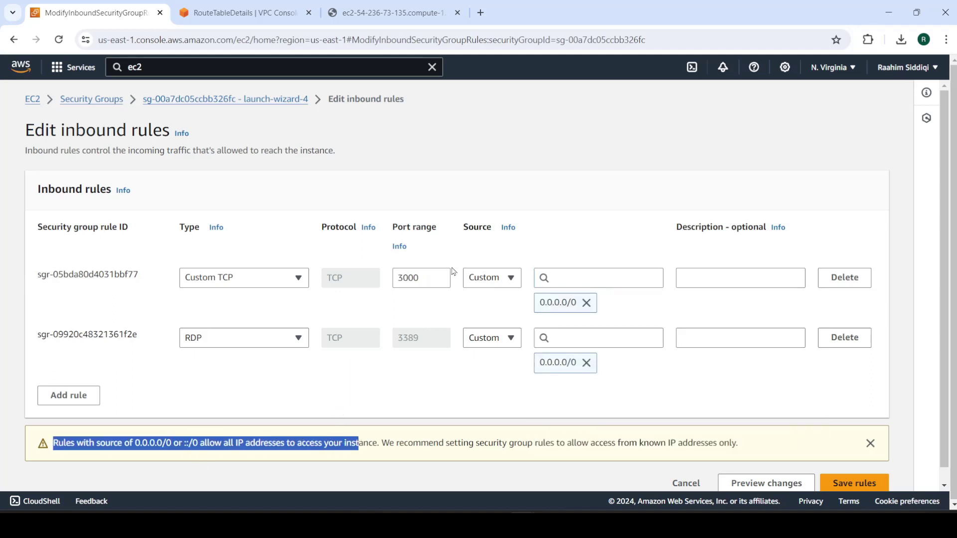
{"action": "left_click", "coordinate": [434, 277]}
{"action": "double_click", "coordinate": [409, 278]}
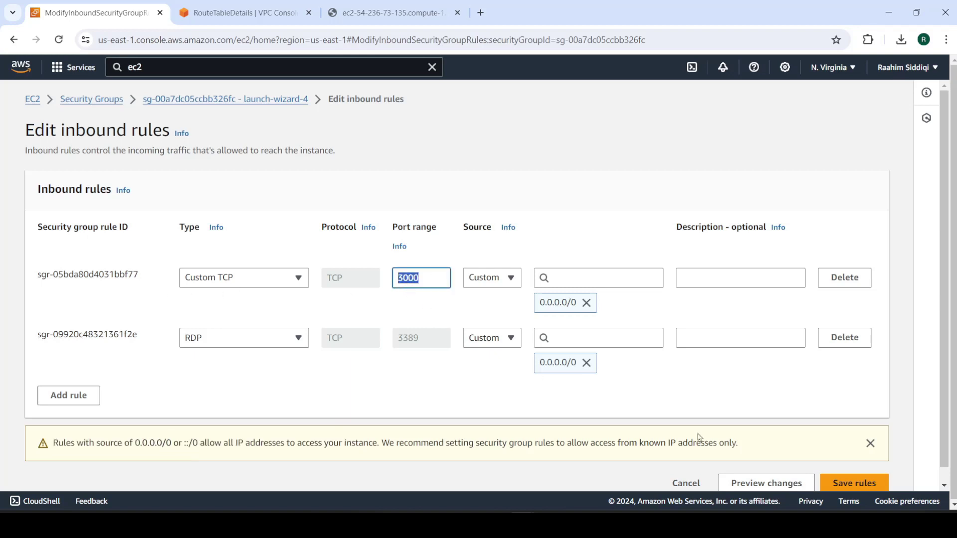
{"action": "left_click", "coordinate": [403, 281]}
{"action": "left_click", "coordinate": [650, 470]}
{"action": "left_click", "coordinate": [679, 486]}
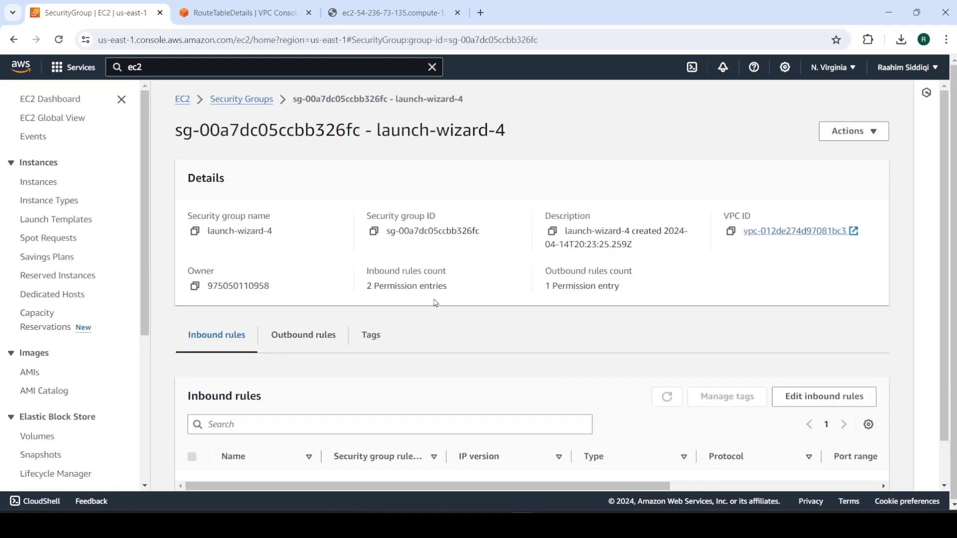